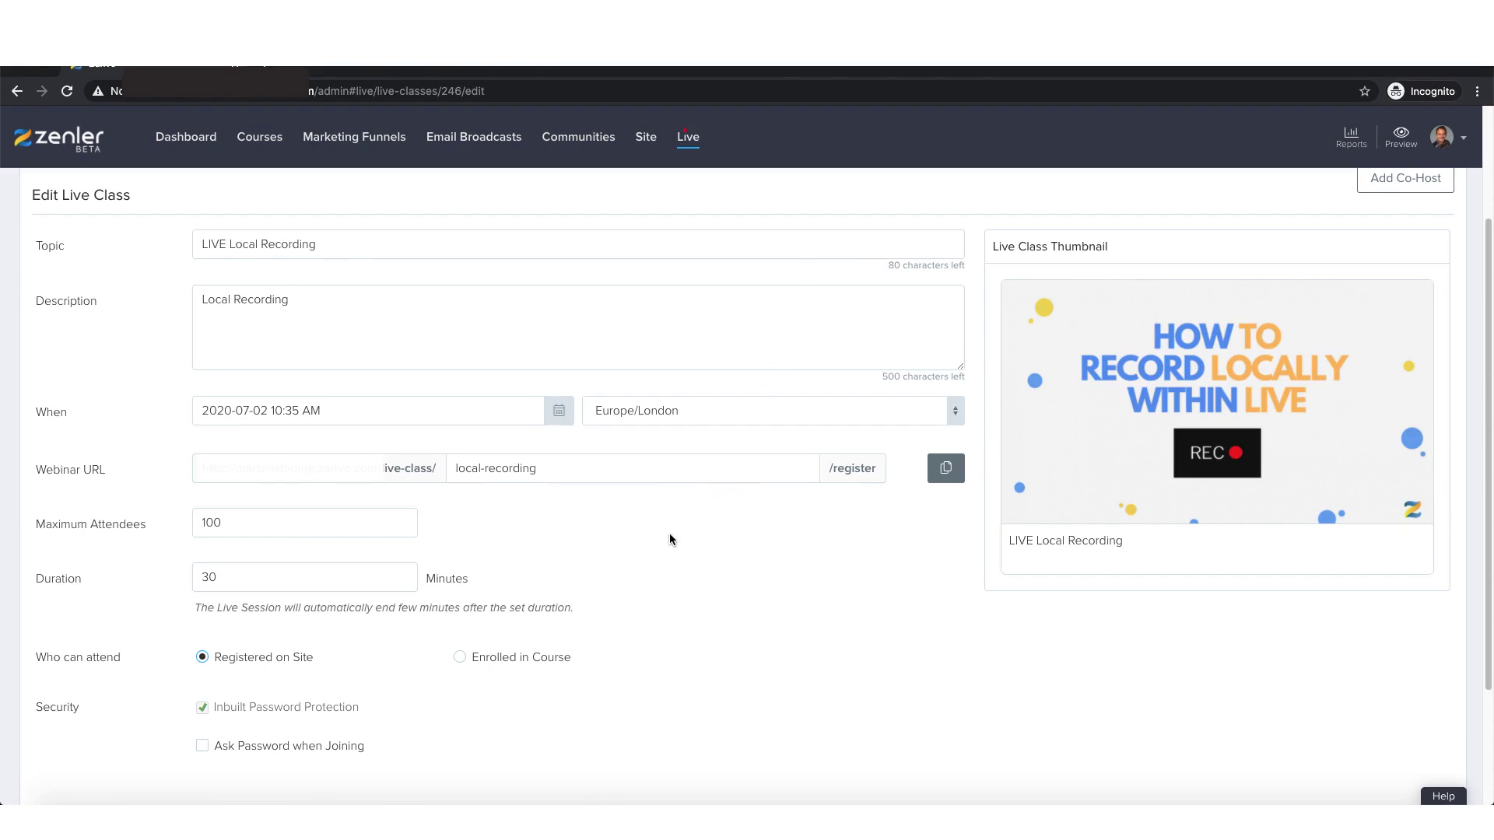
Start the Local Recording live class in Zenler and confirm it in the Start Live Class dialog.
scroll(670, 537, down, 1)
scroll(670, 540, down, 1)
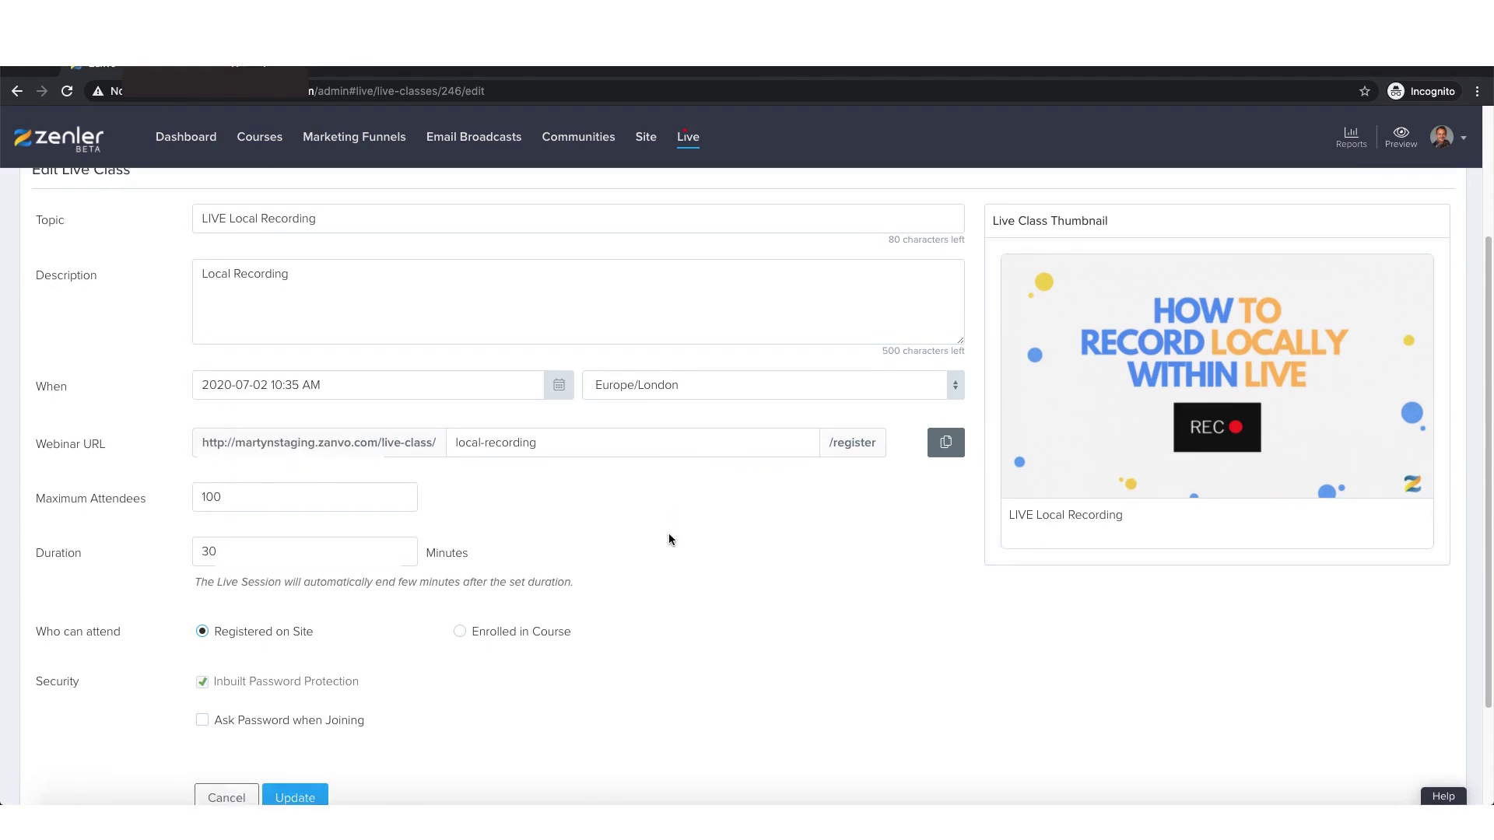
scroll(662, 540, down, 2)
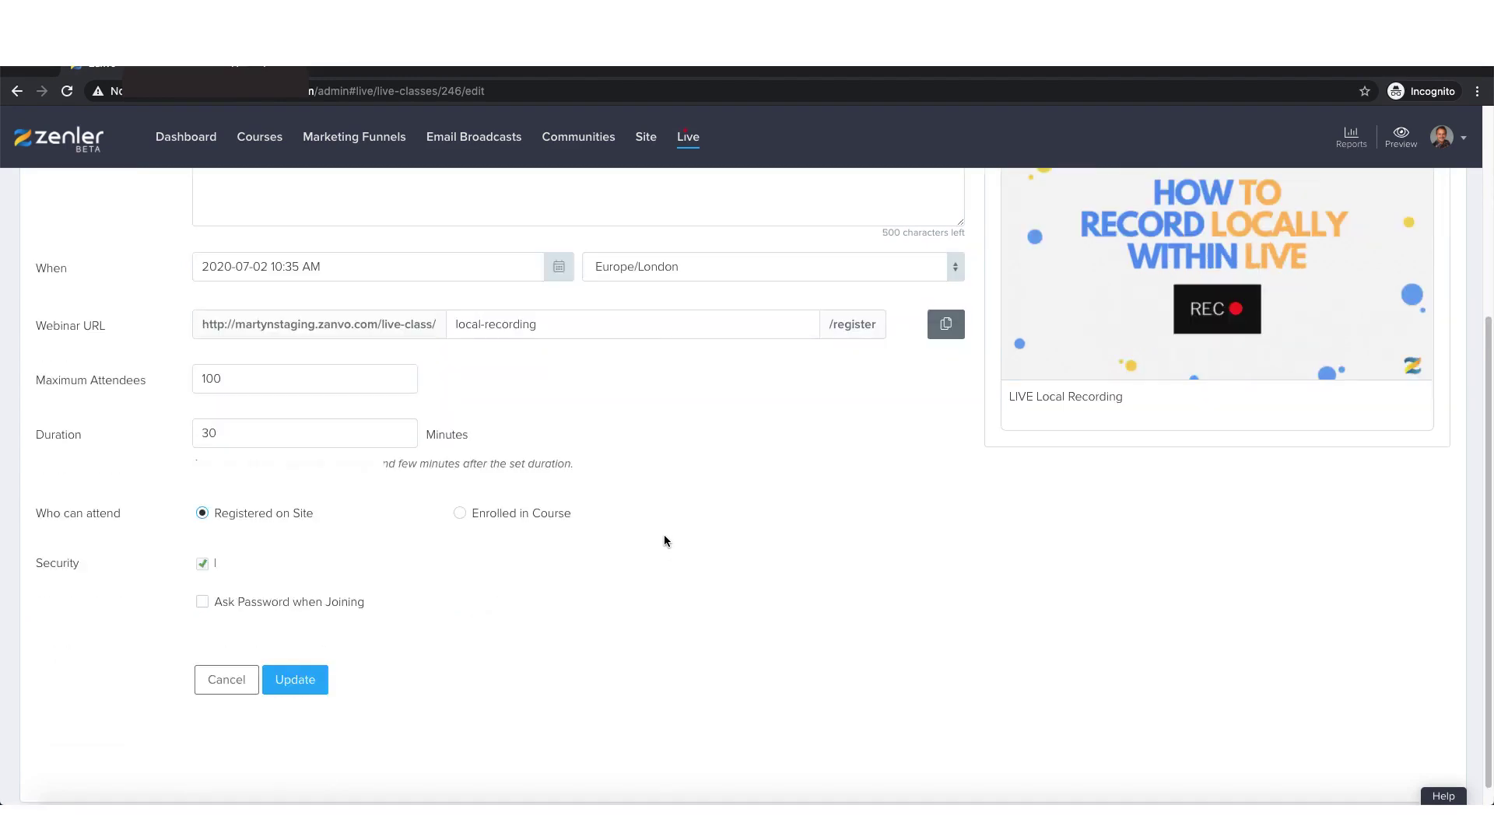
scroll(661, 538, up, 4)
scroll(659, 547, up, 1)
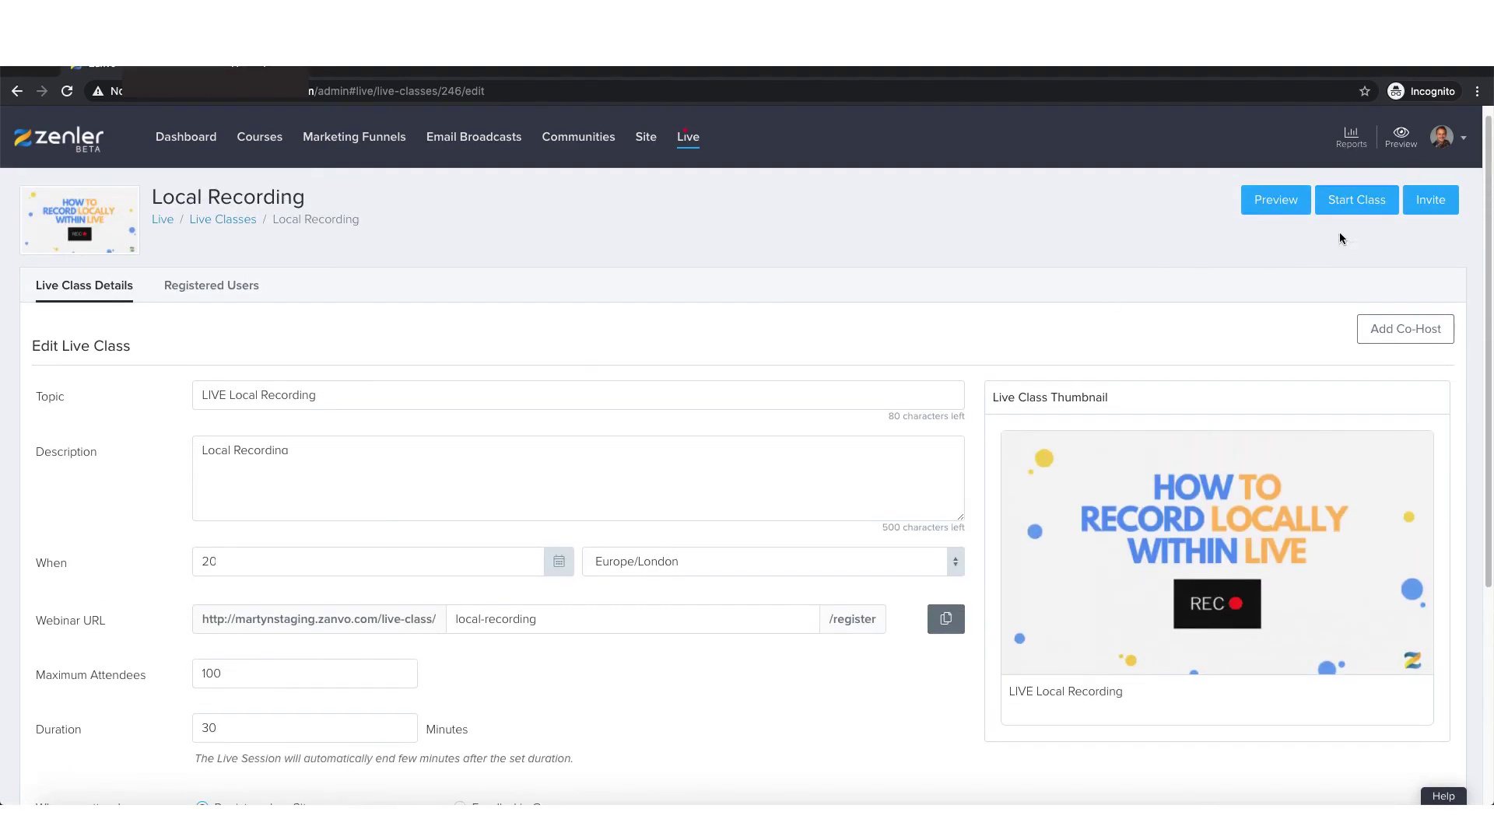
click(1352, 201)
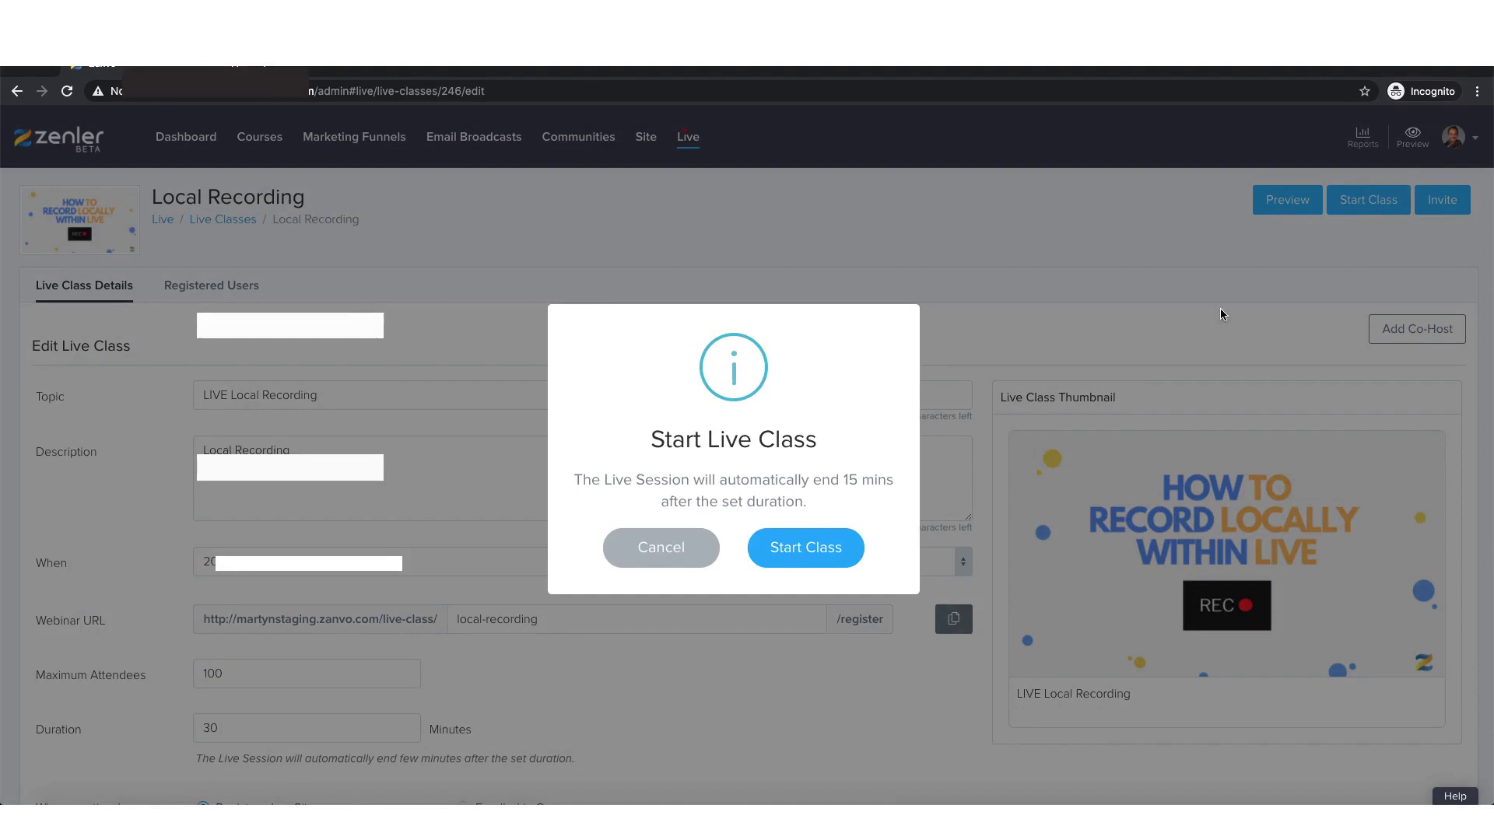
click(814, 553)
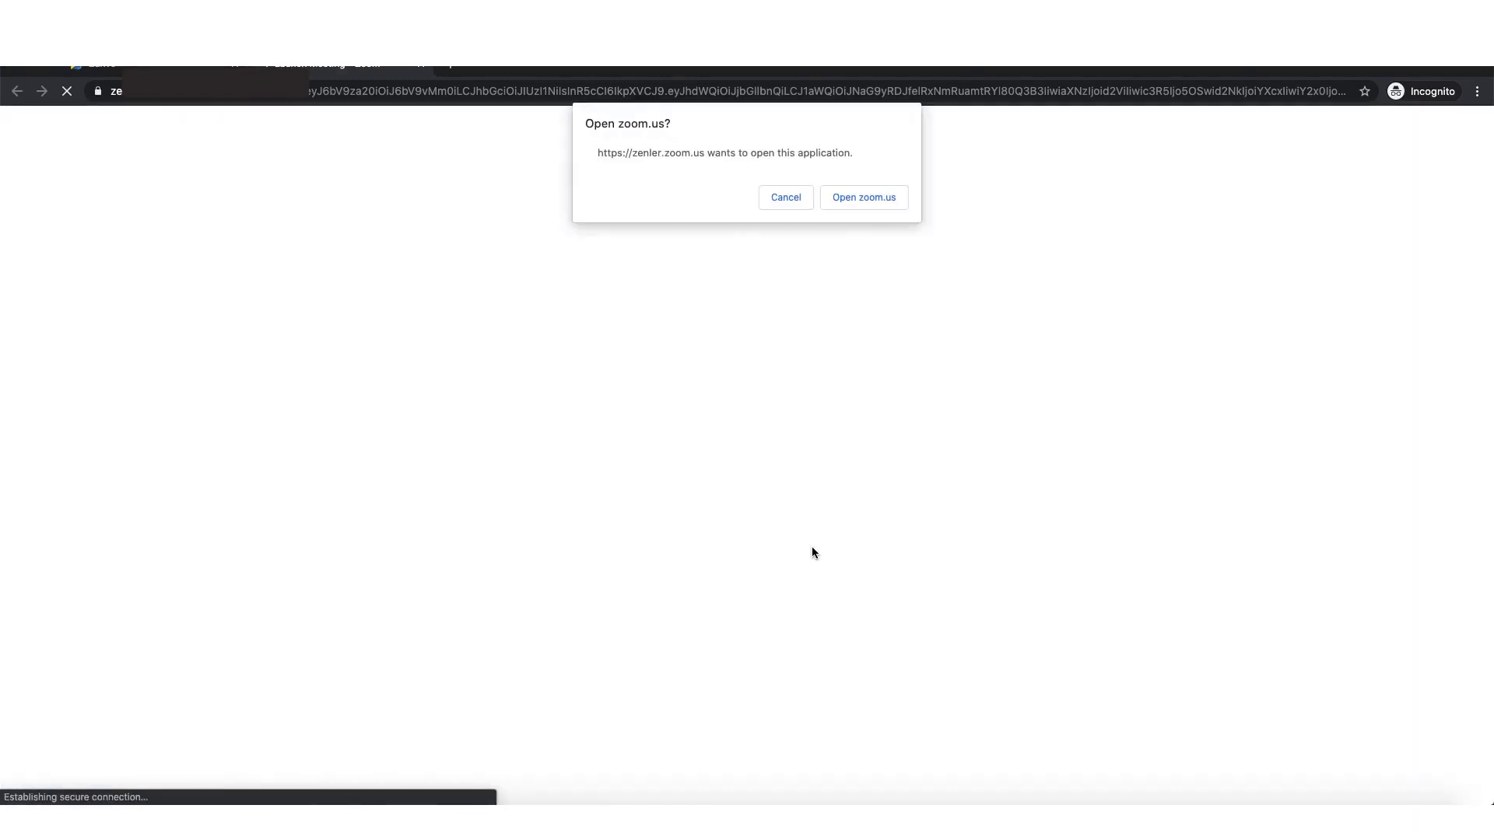
Launch Zoom and join the meeting with computer audio, the camera off and the microphone muted.
click(860, 204)
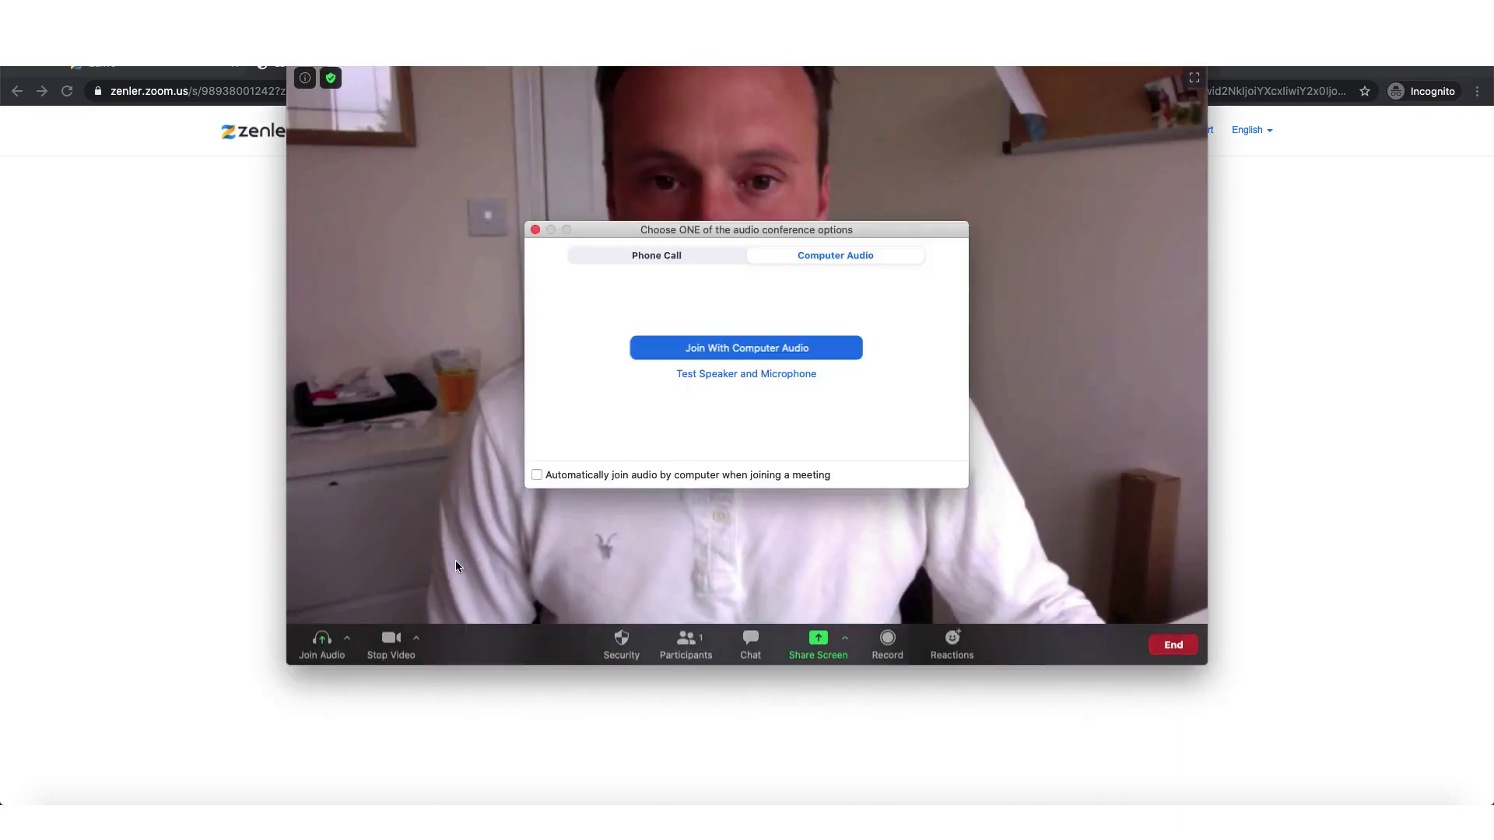
click(391, 641)
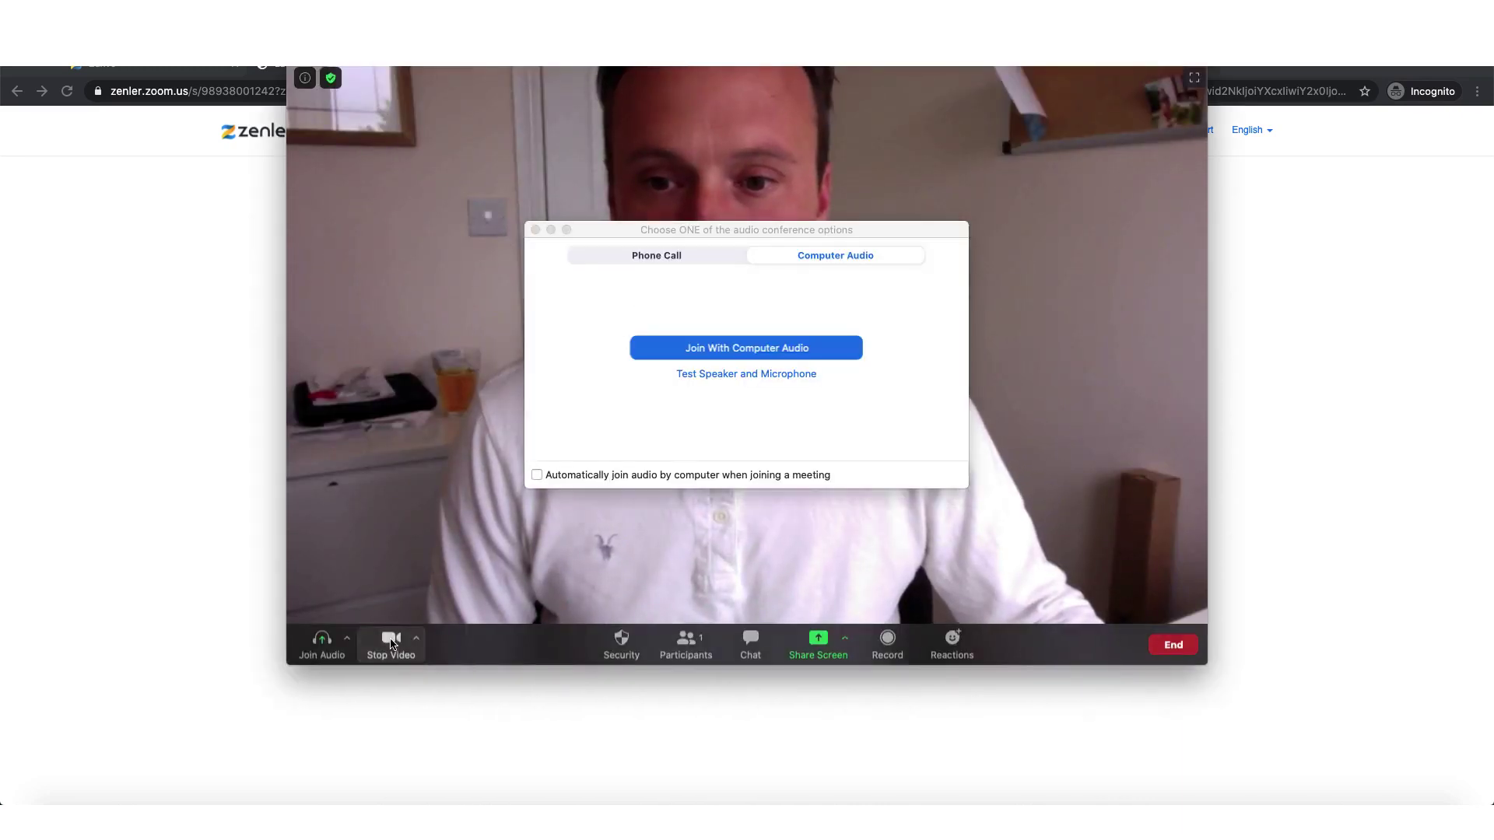
click(334, 652)
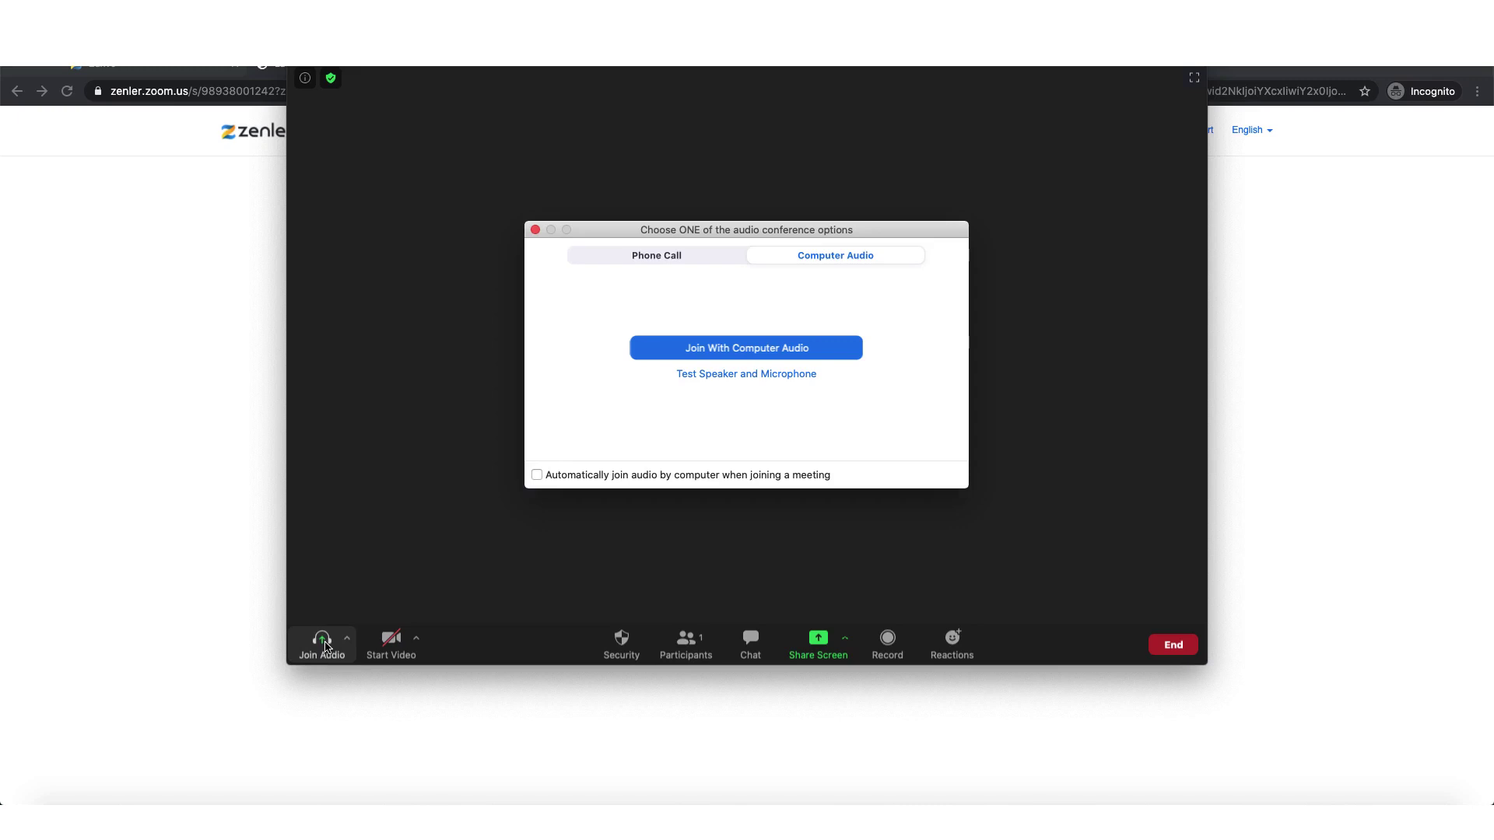
click(740, 350)
click(321, 642)
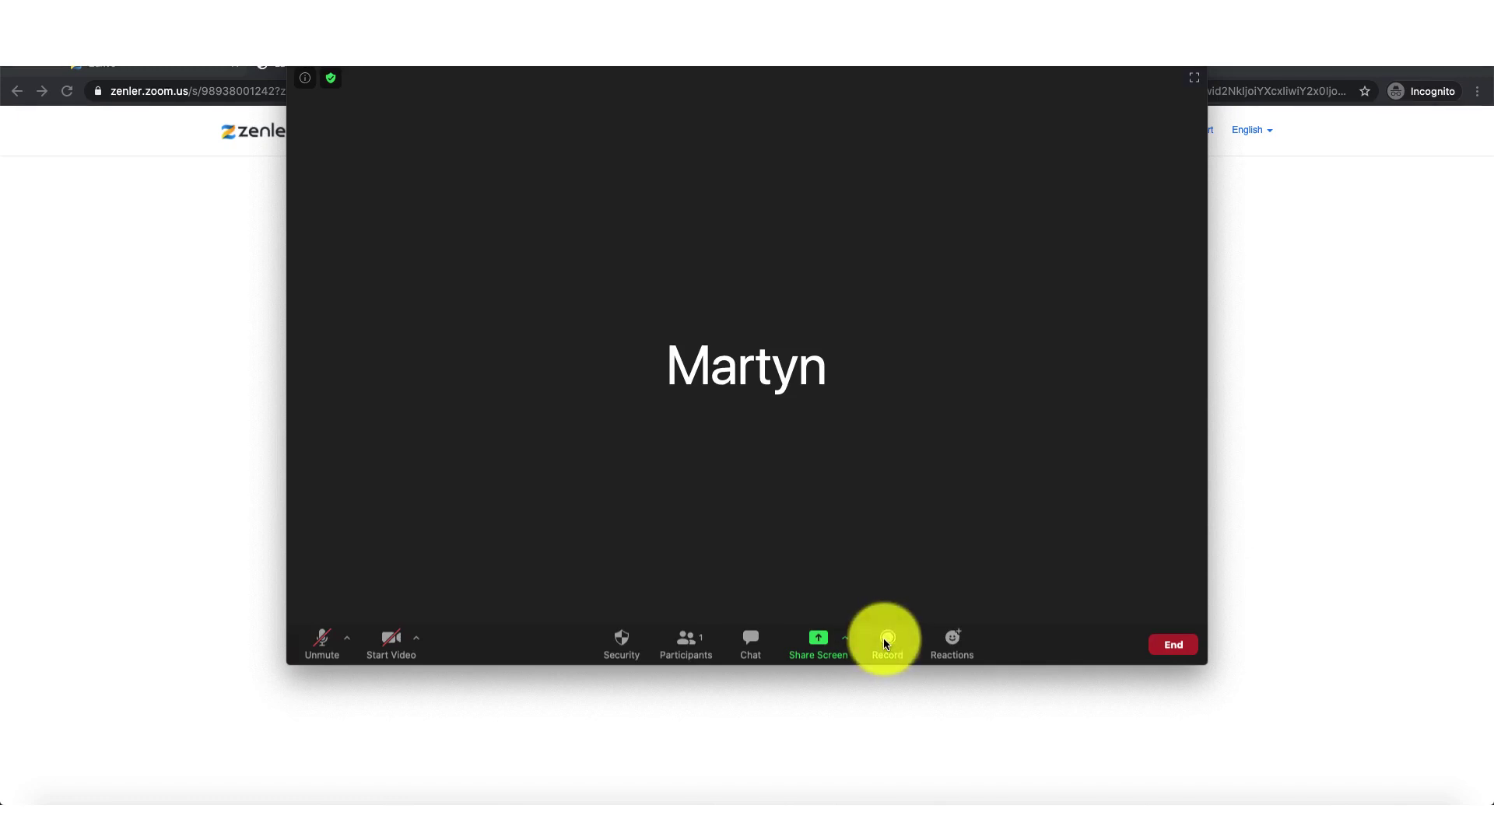
Start recording the meeting with Record on this Computer.
click(886, 642)
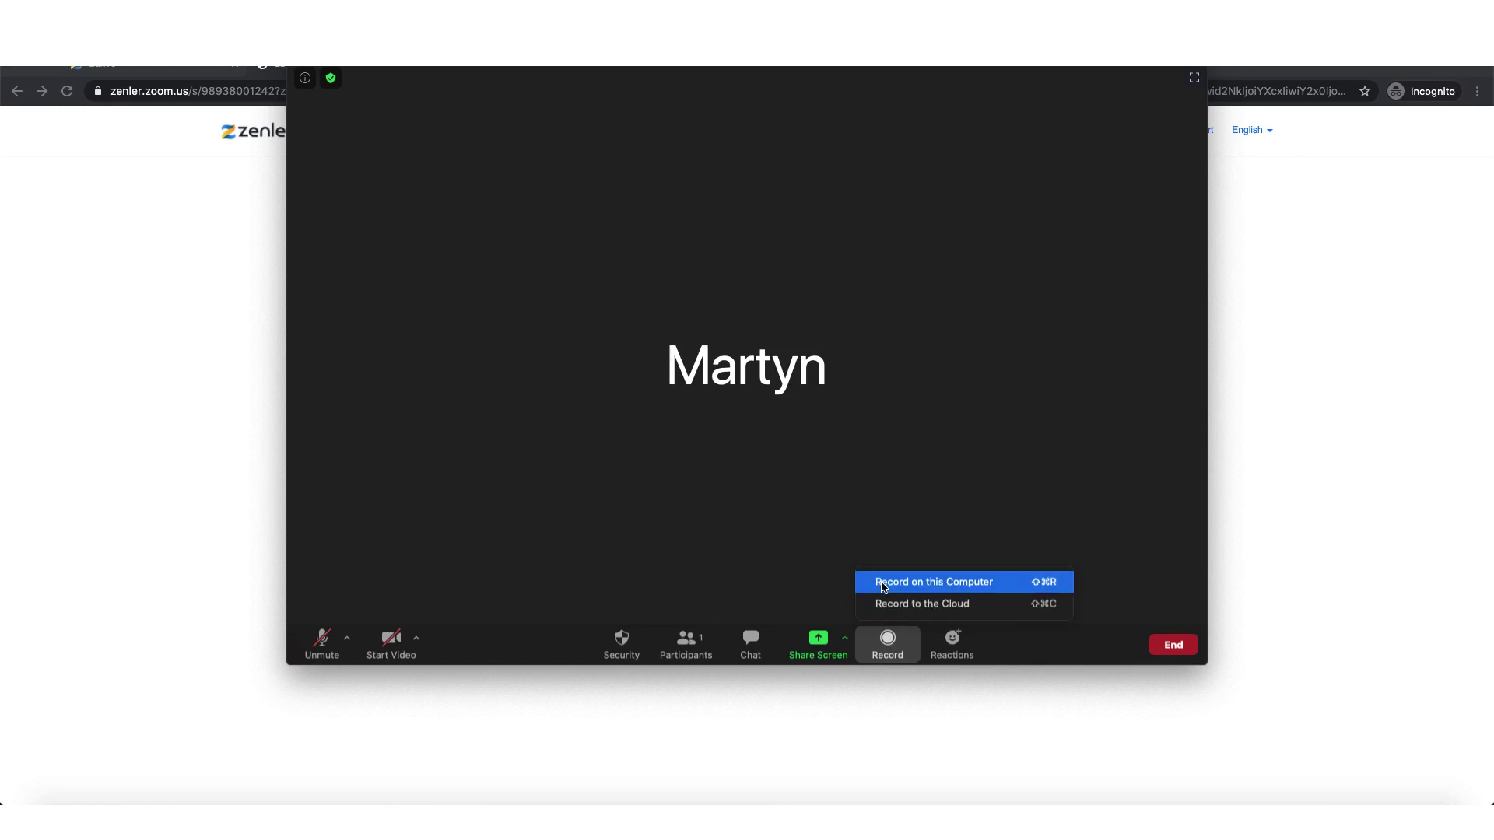
click(884, 588)
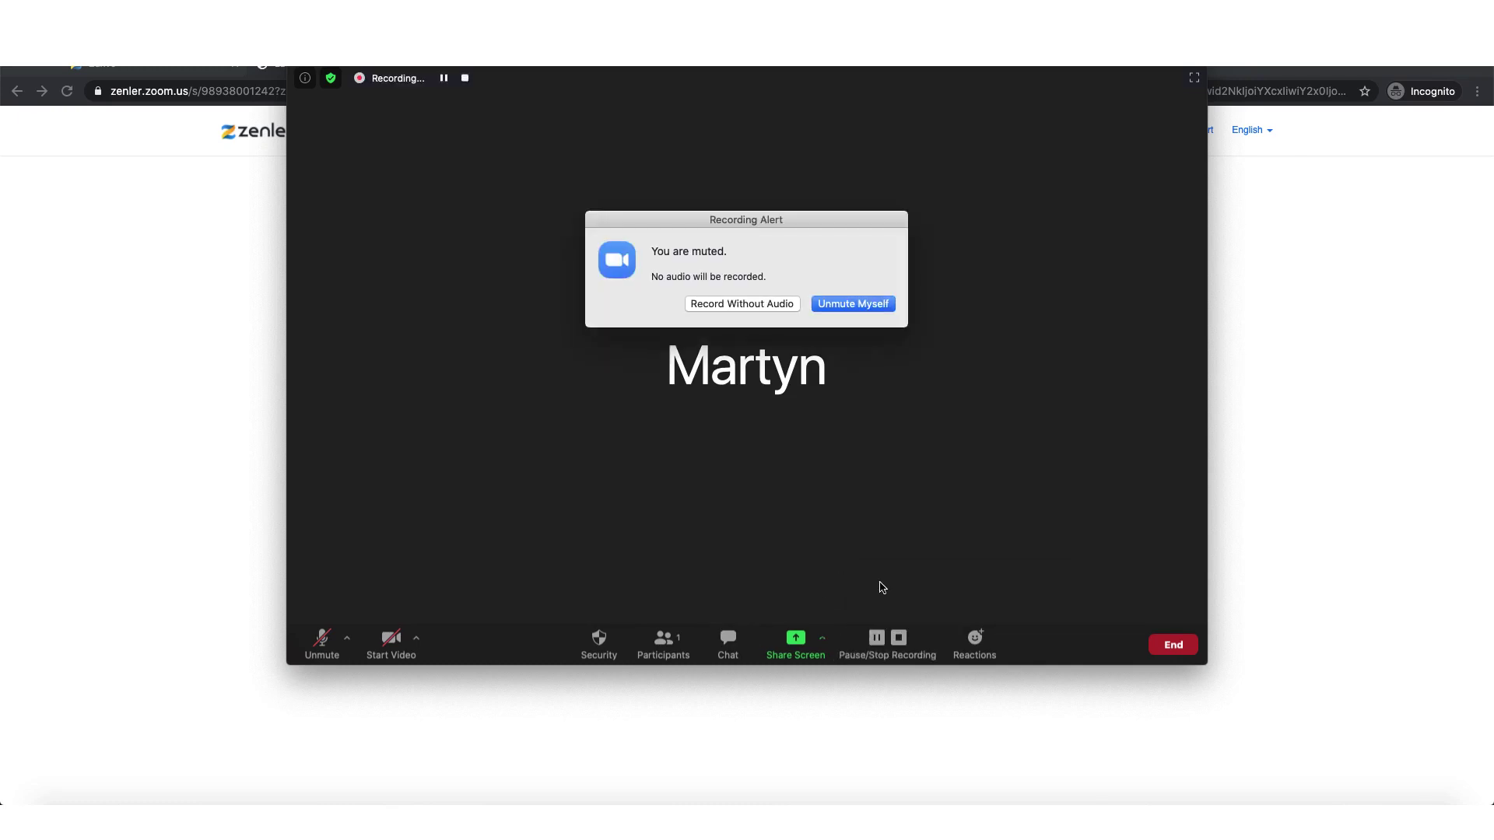
Continue the local recording without audio, turning the camera on and then back off.
click(740, 310)
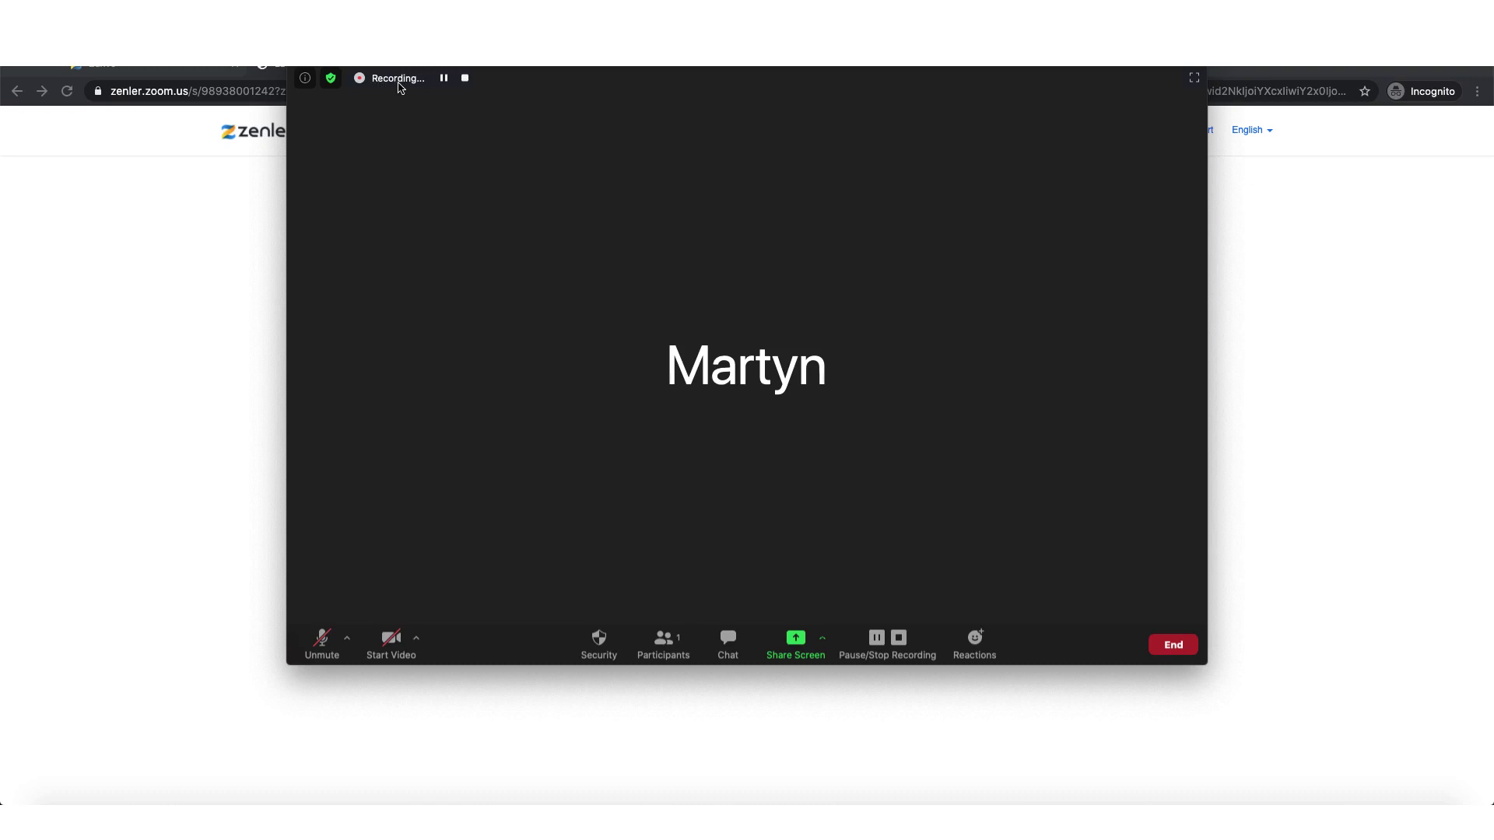
click(369, 94)
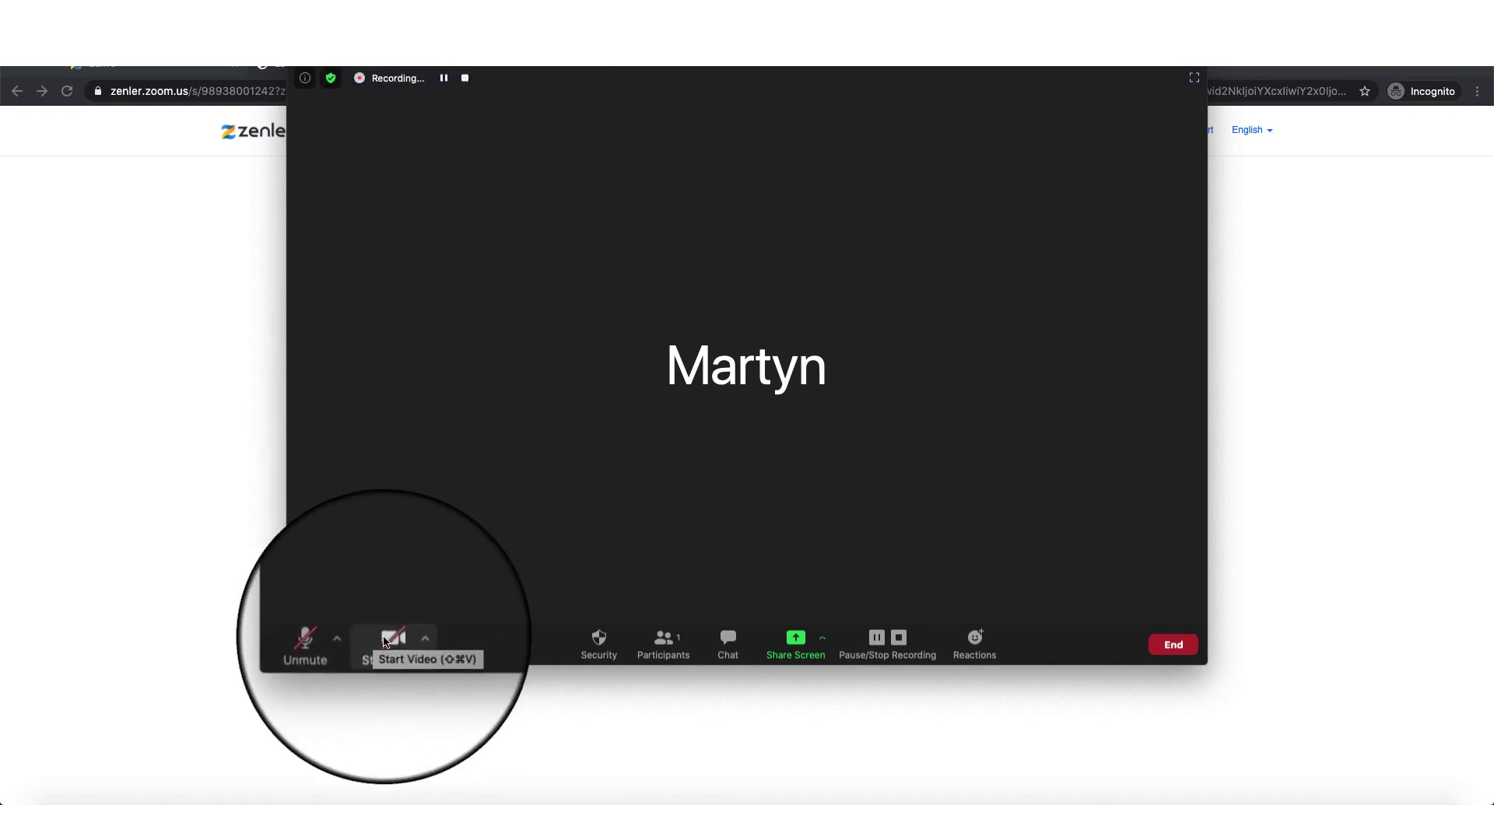
click(383, 640)
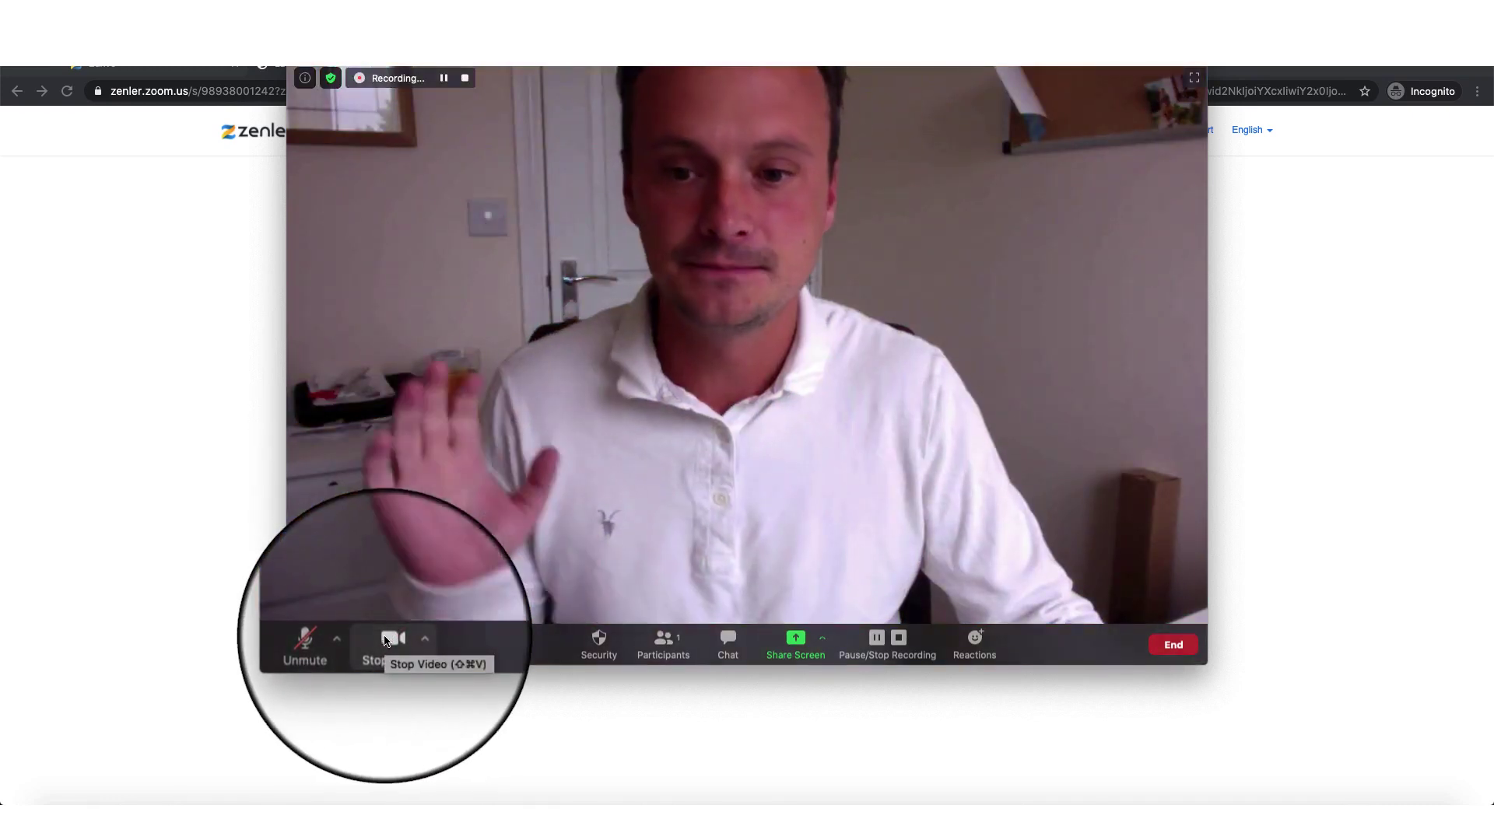
click(384, 639)
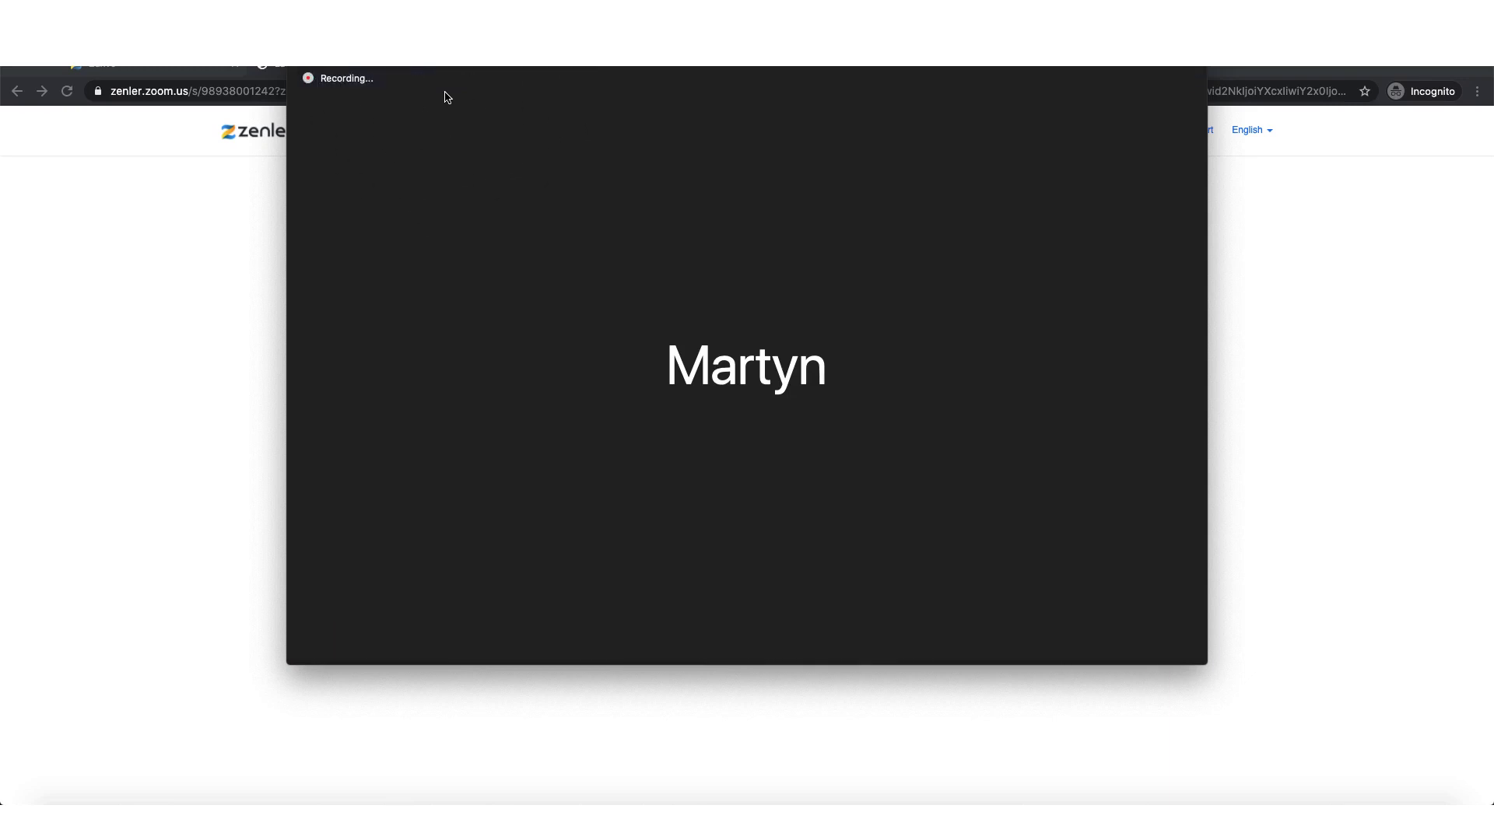
mouse_move(437, 107)
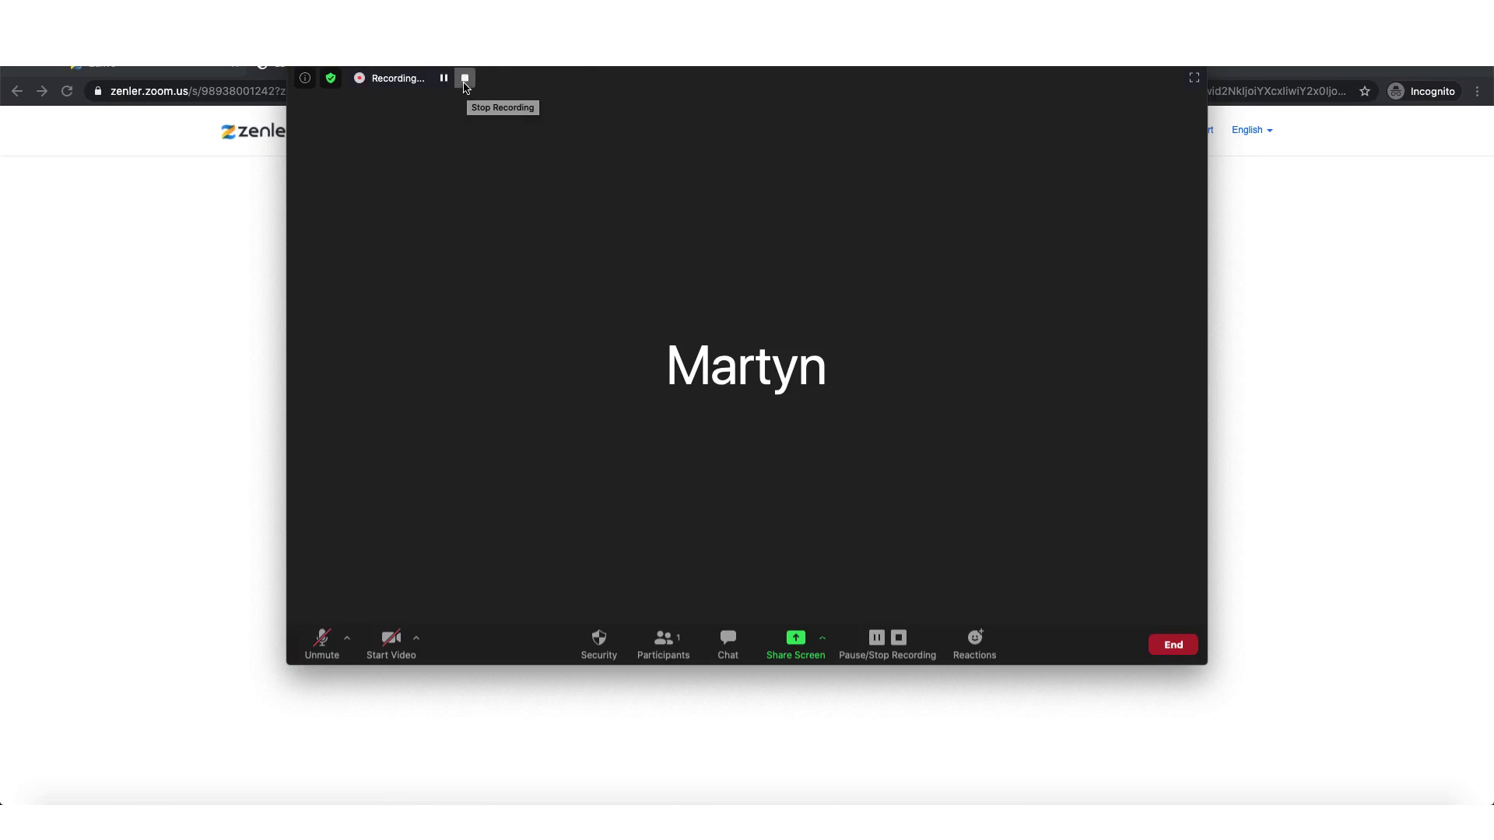
Stop the local recording and end the meeting for all participants.
click(464, 81)
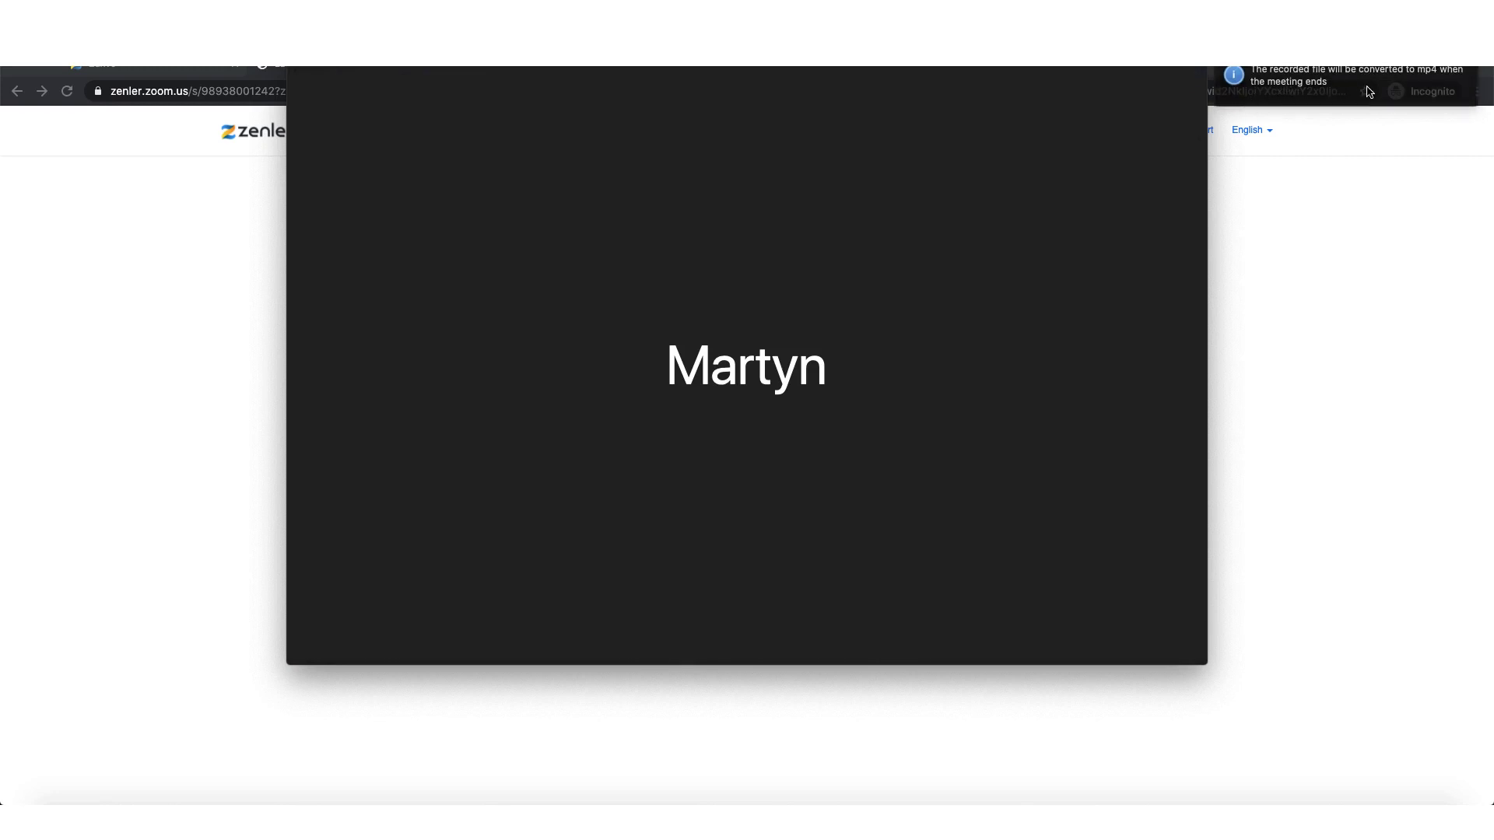
drag(979, 63, 904, 131)
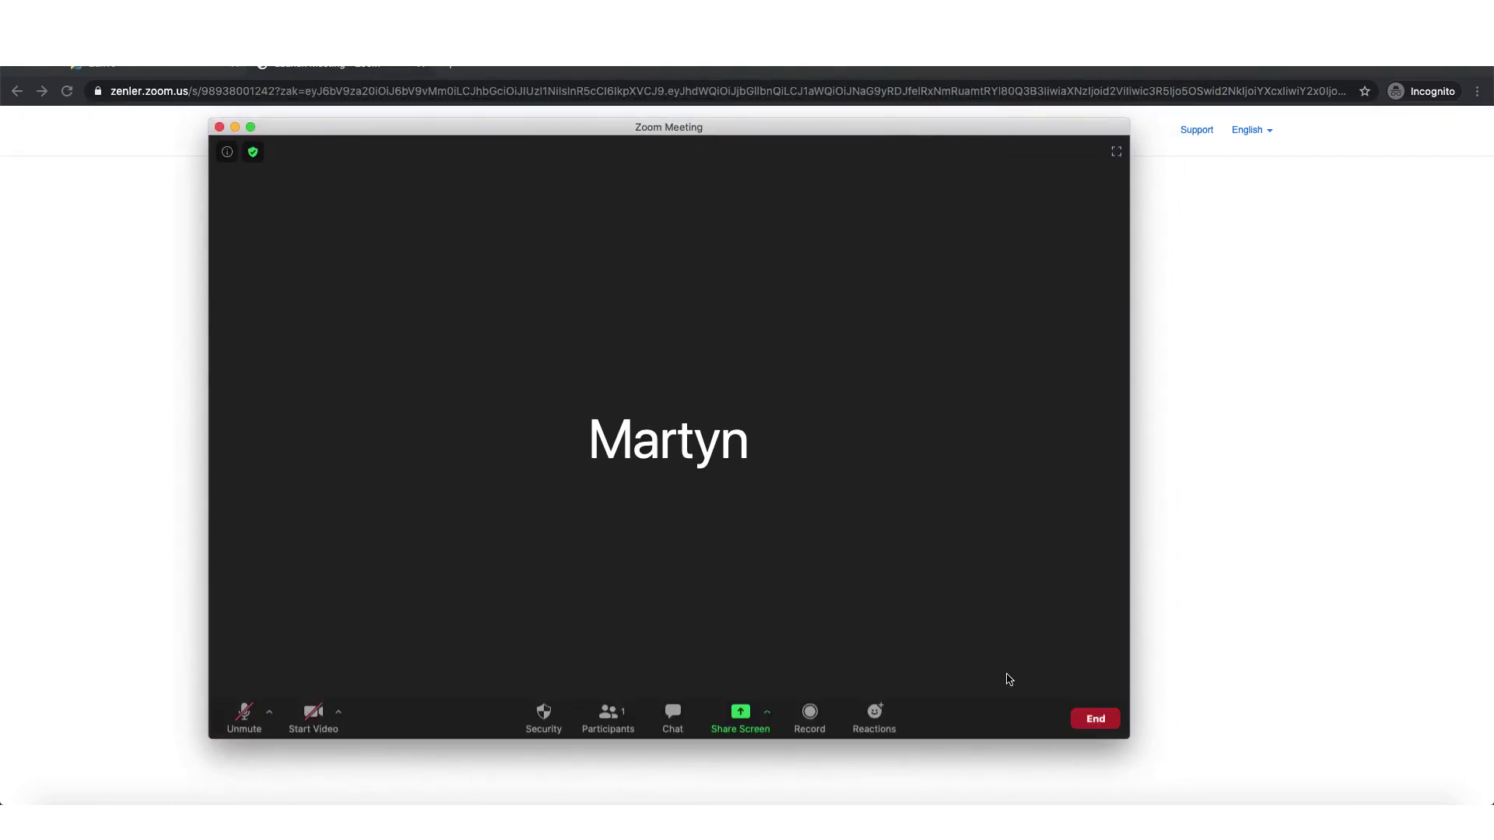
click(1082, 721)
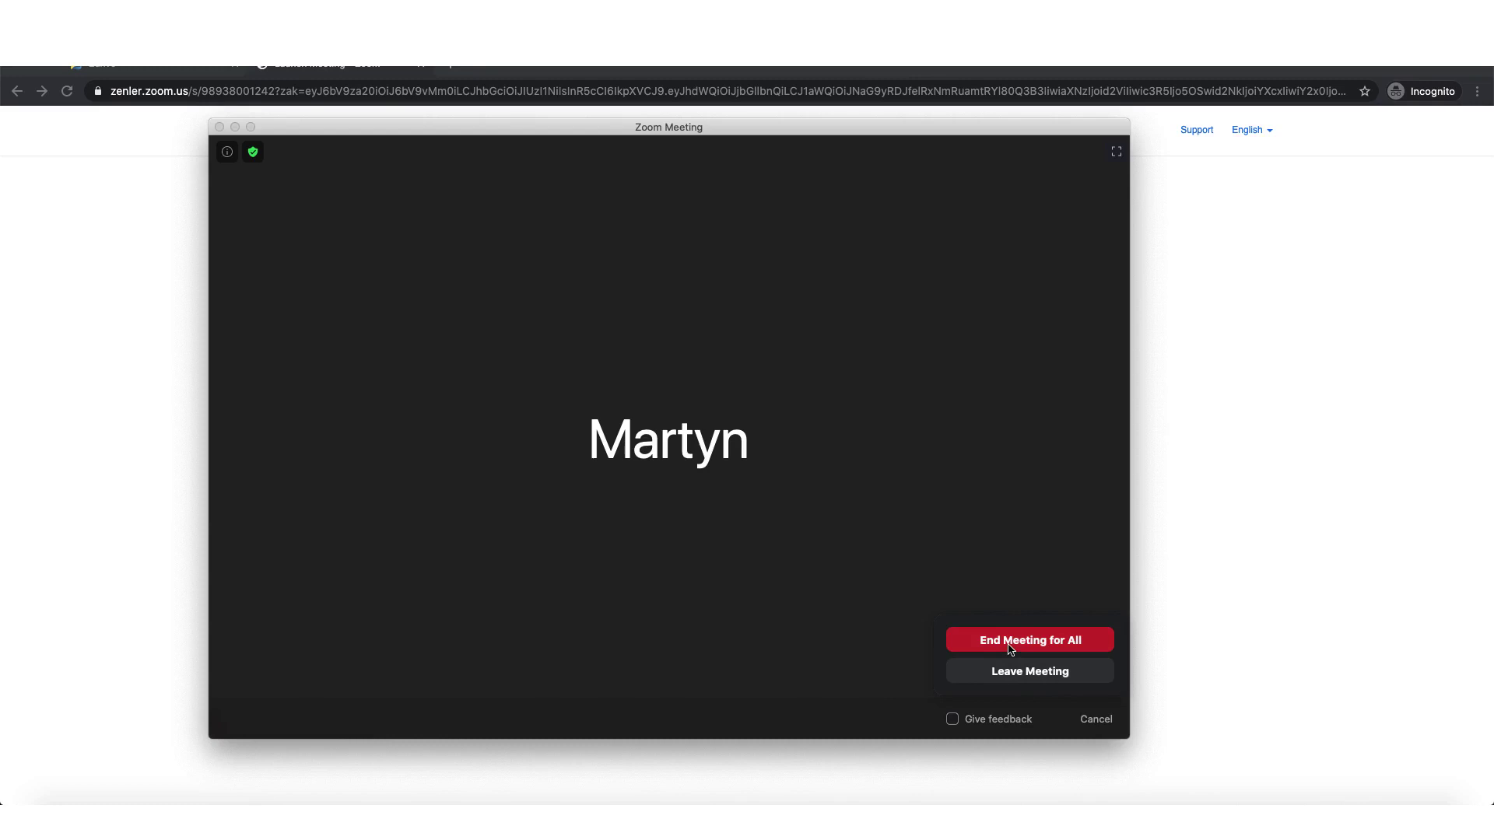
click(1009, 643)
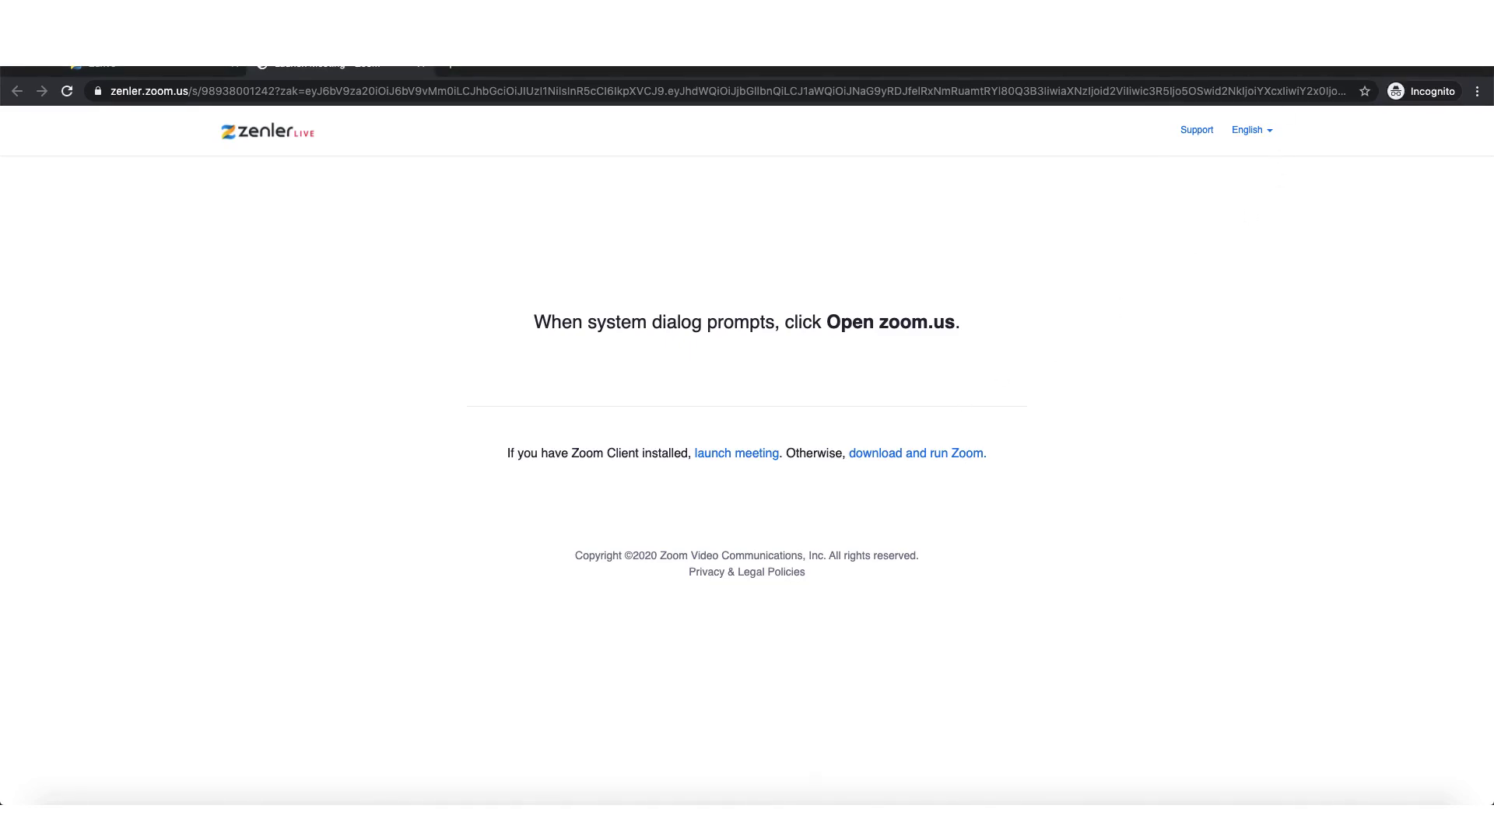
Open the Zoom folder via Spotlight, enter the 10.33 recording folder and select double_click_to_convert_01.zoom.
key(super+space)
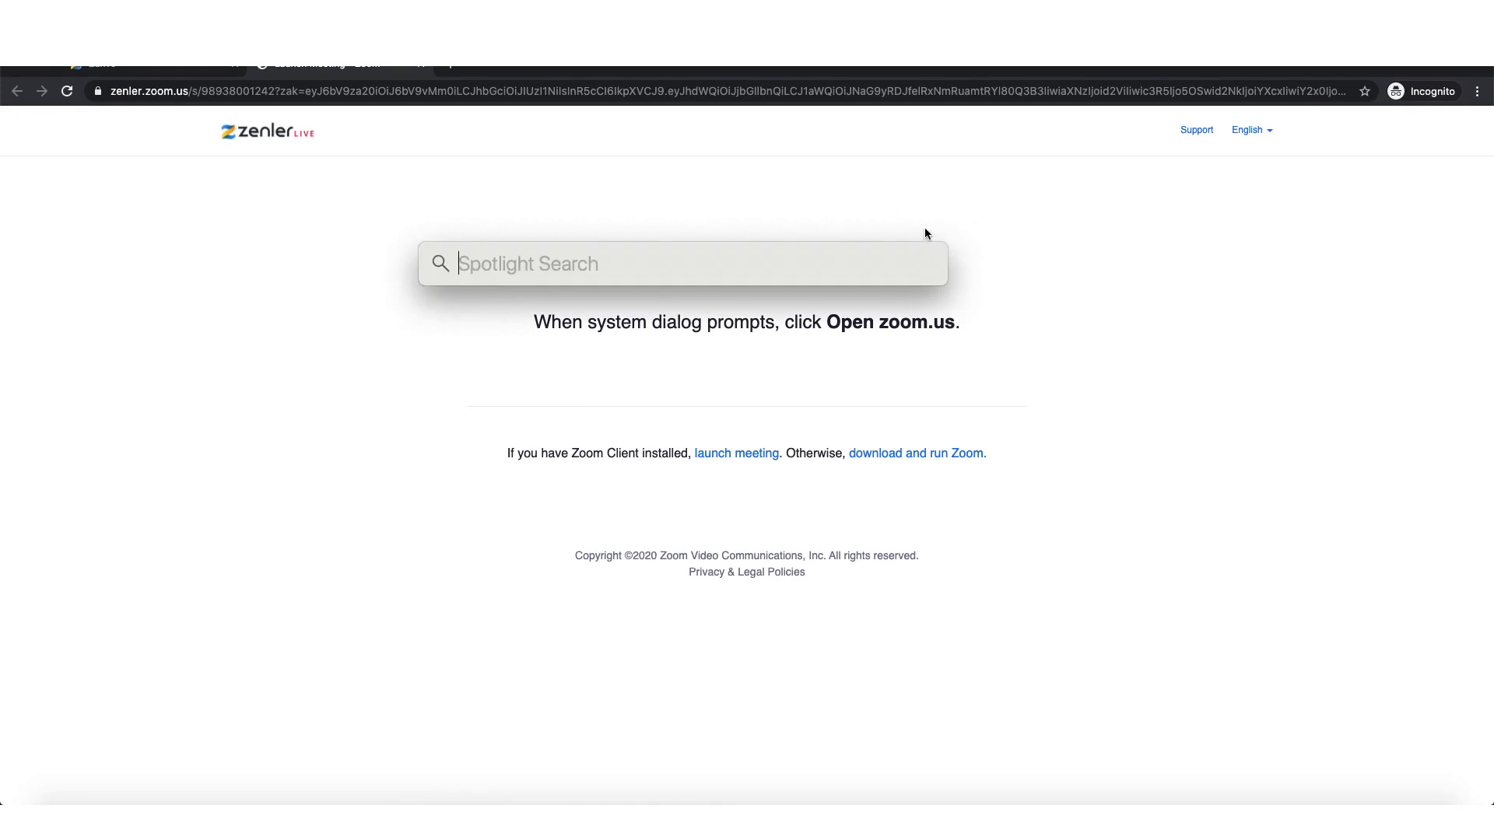
text(zoom)
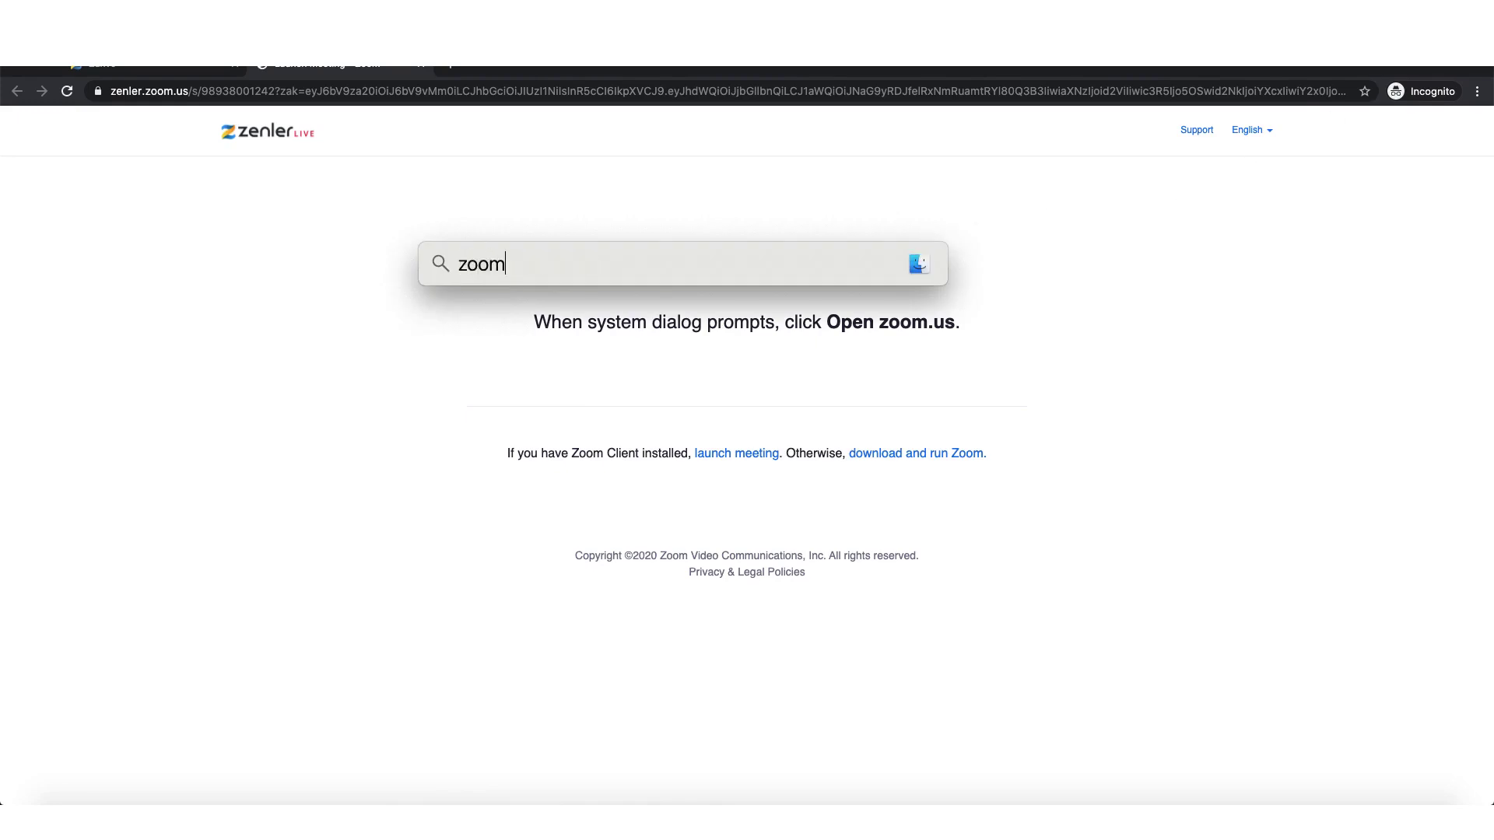
key(Return)
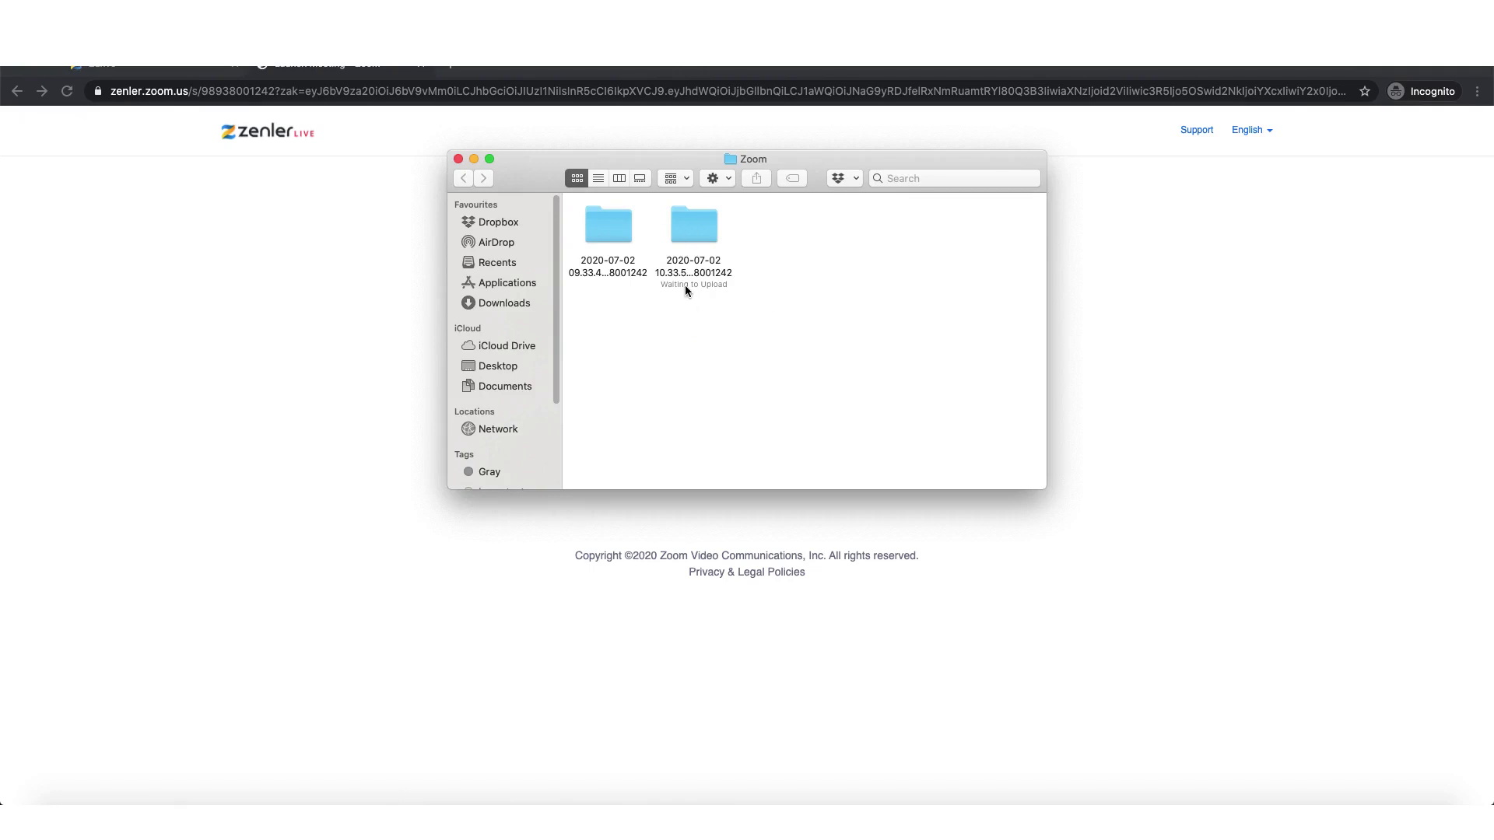
drag(679, 157, 648, 224)
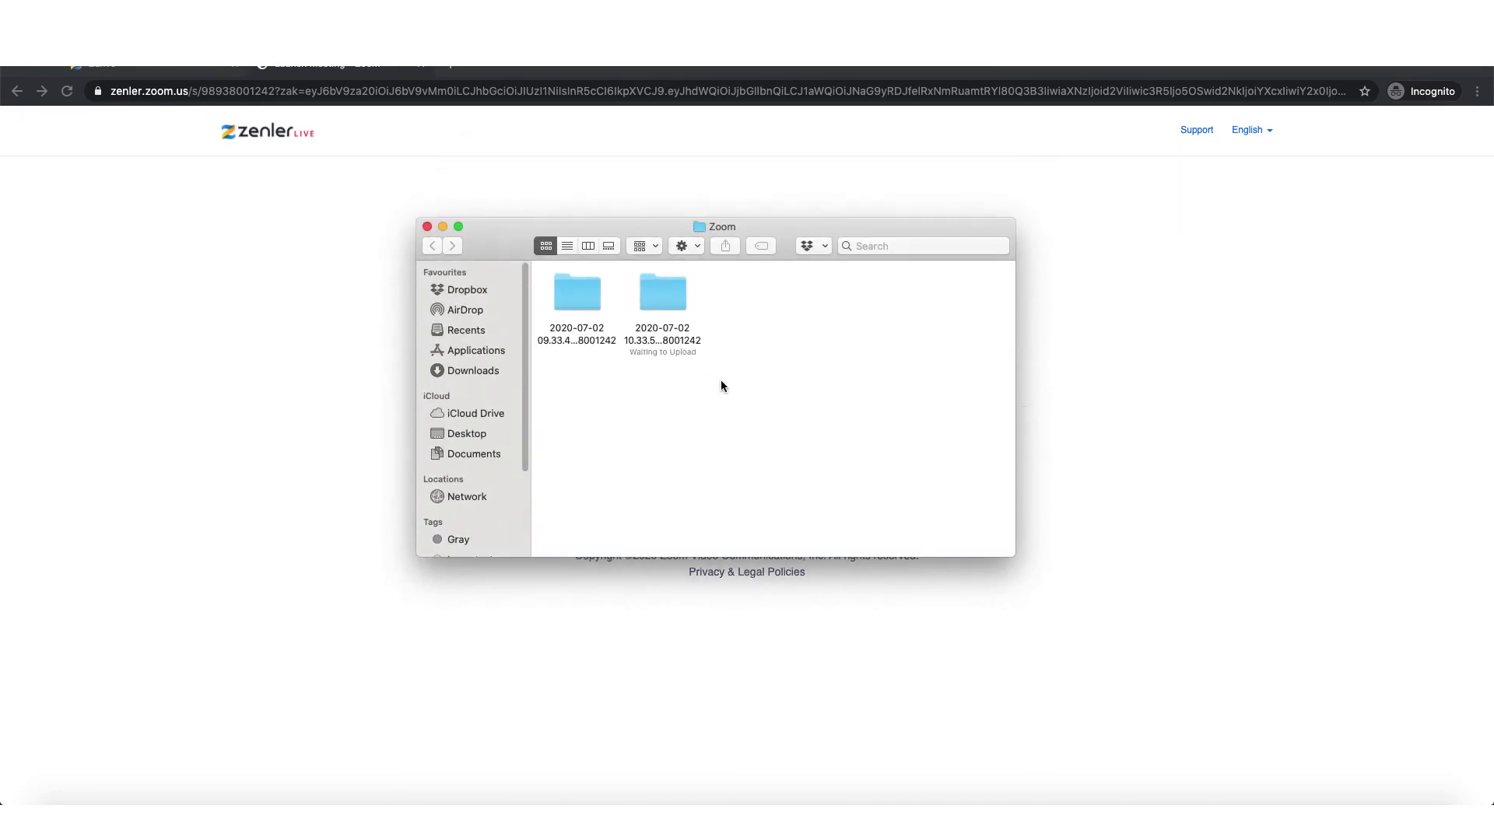
double_click(671, 304)
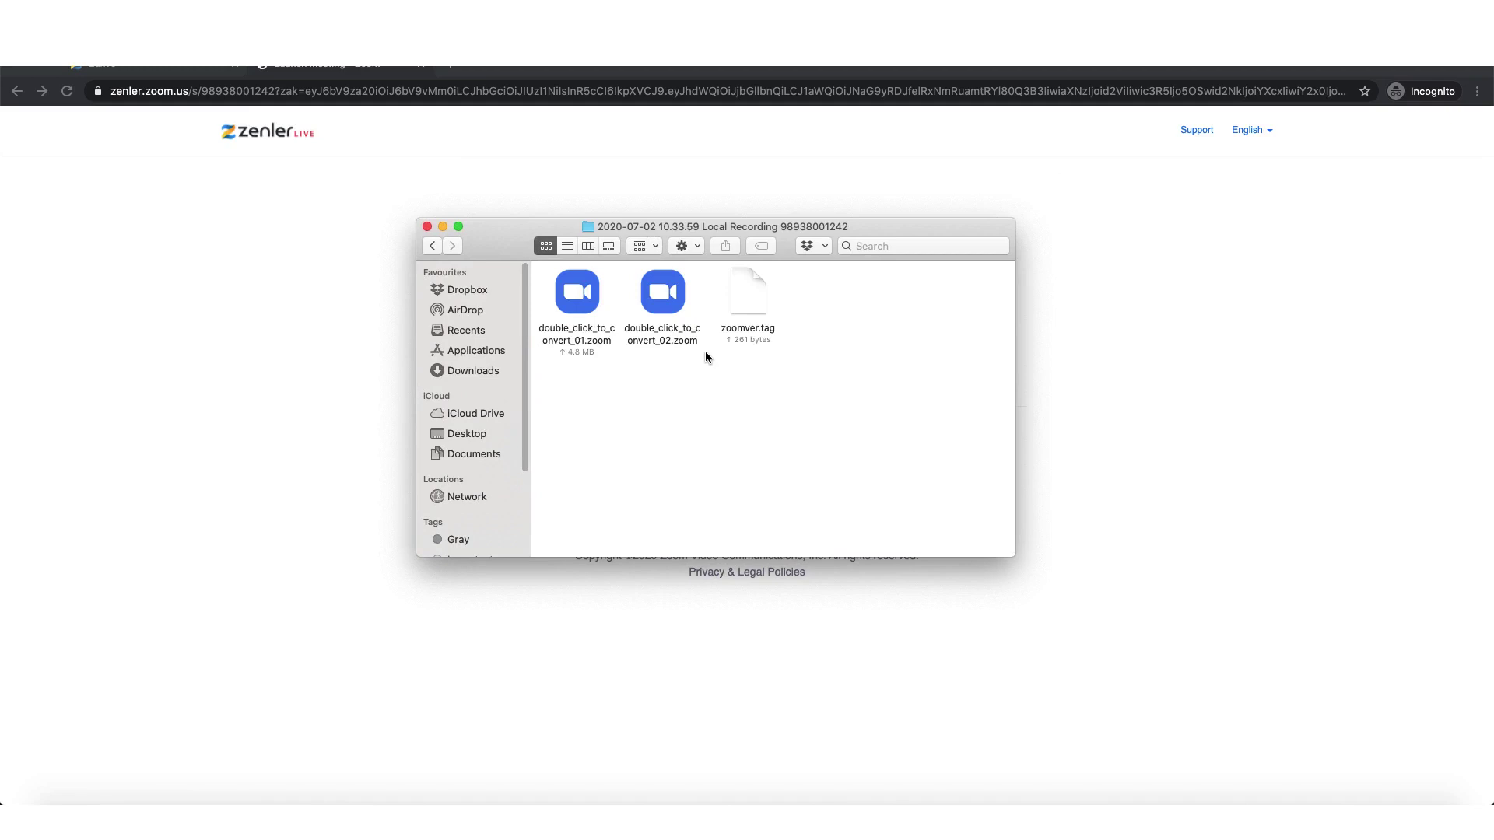
click(578, 334)
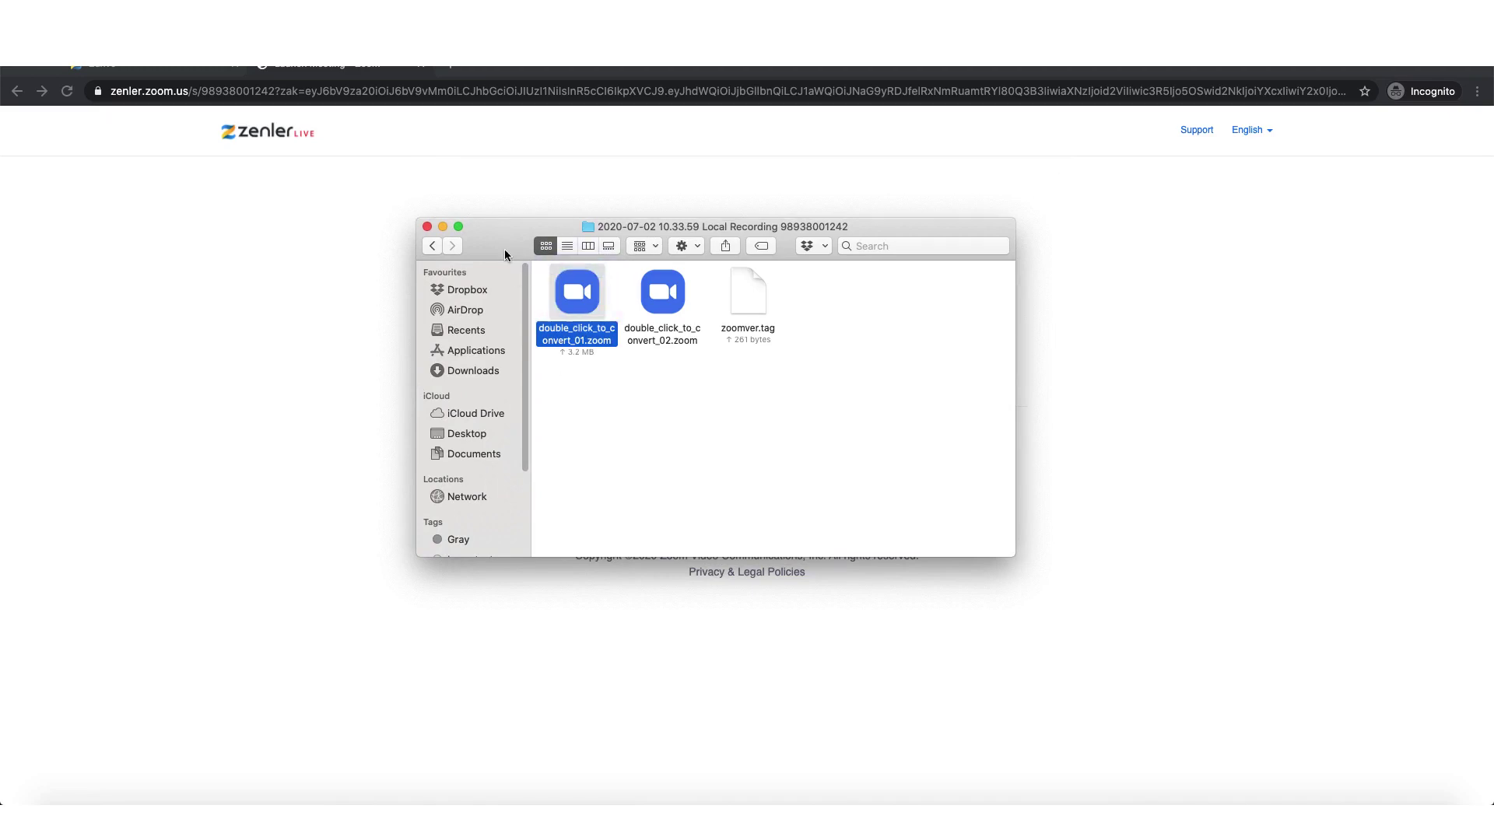
drag(504, 249, 481, 270)
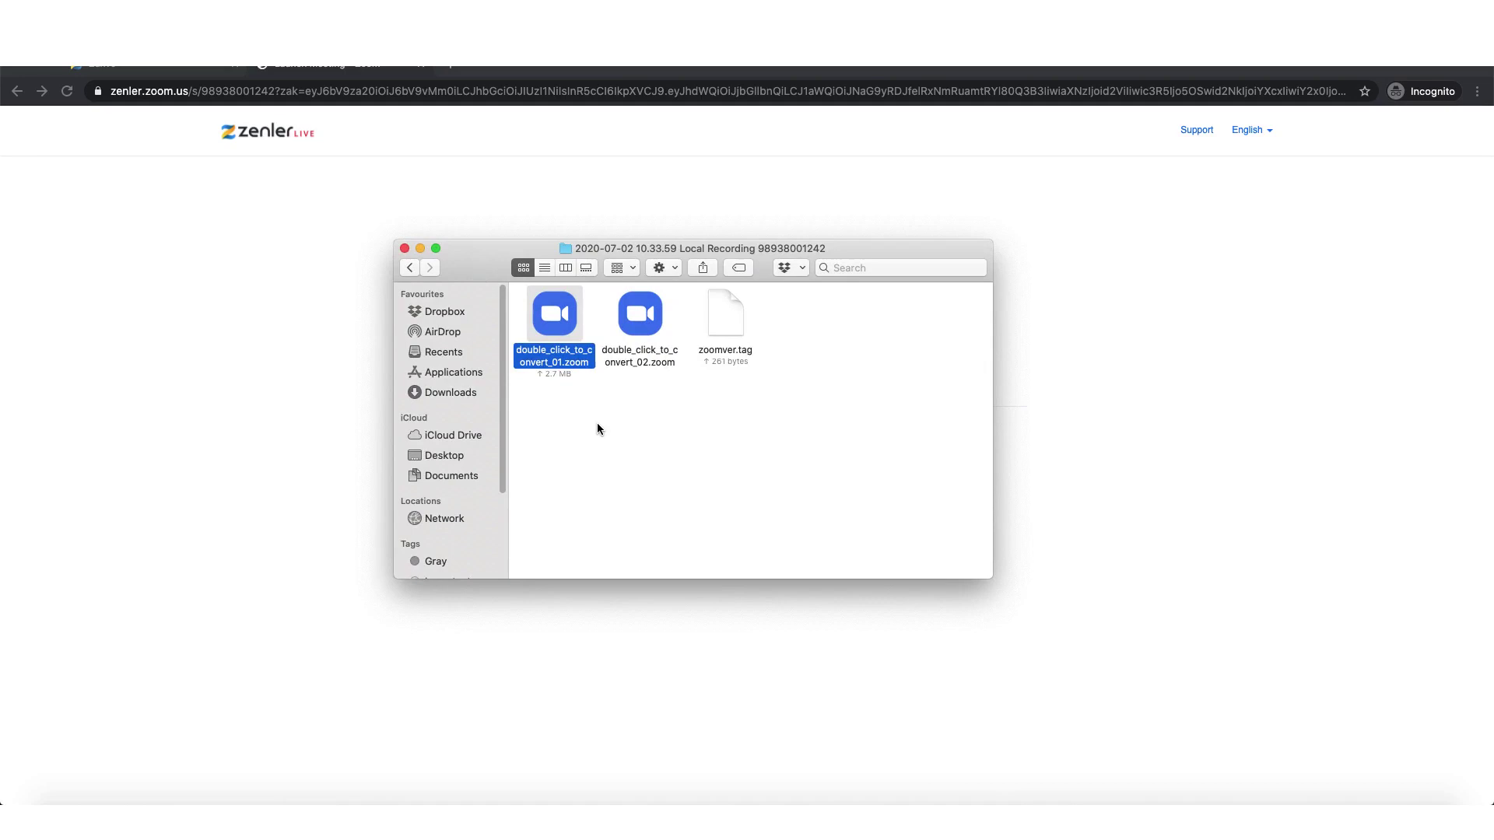
Convert double_click_to_convert_01.zoom to video and save it in the recording folder.
double_click(560, 354)
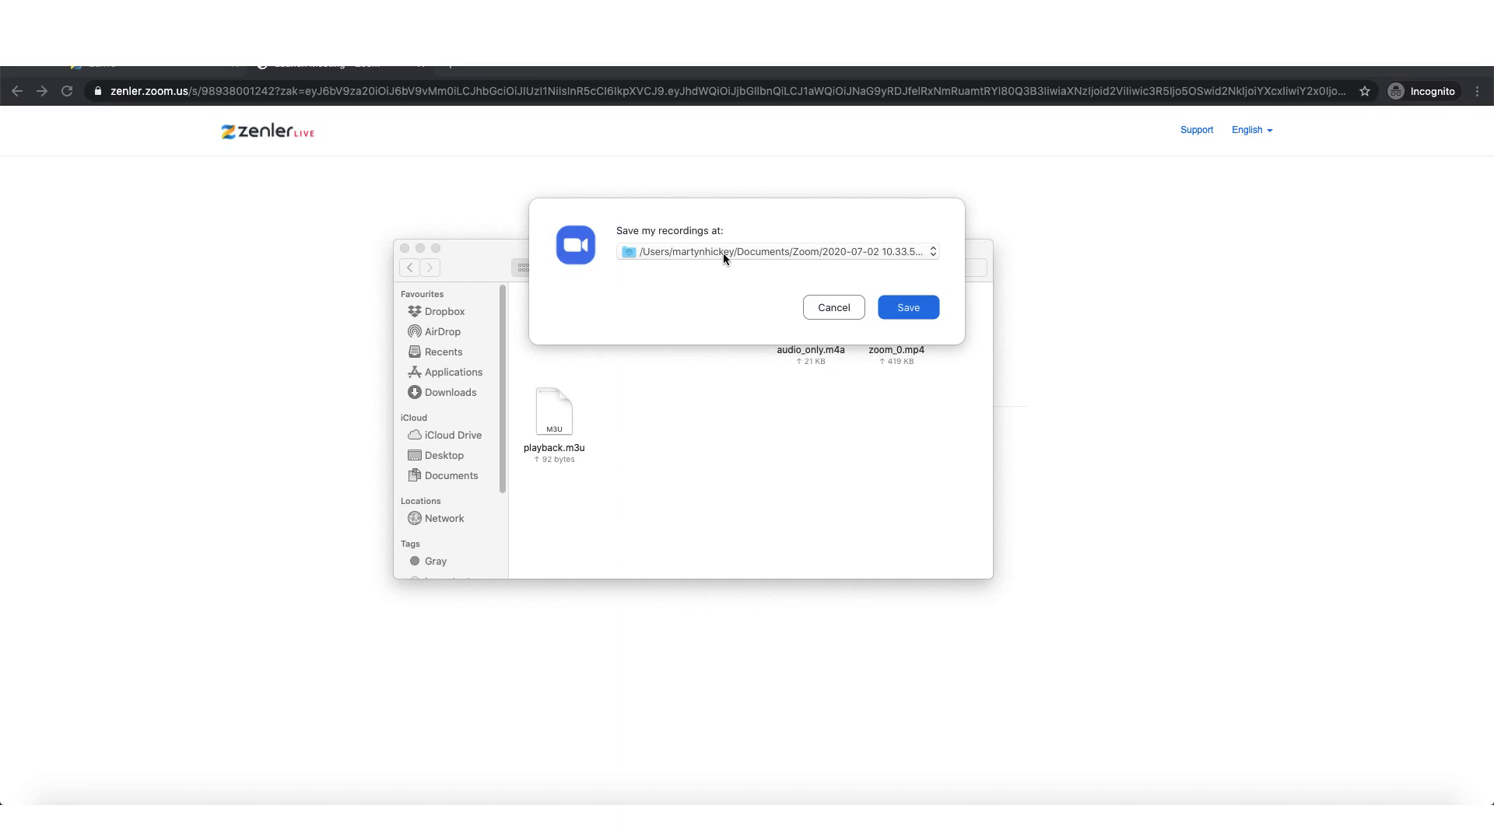
drag(694, 282, 671, 309)
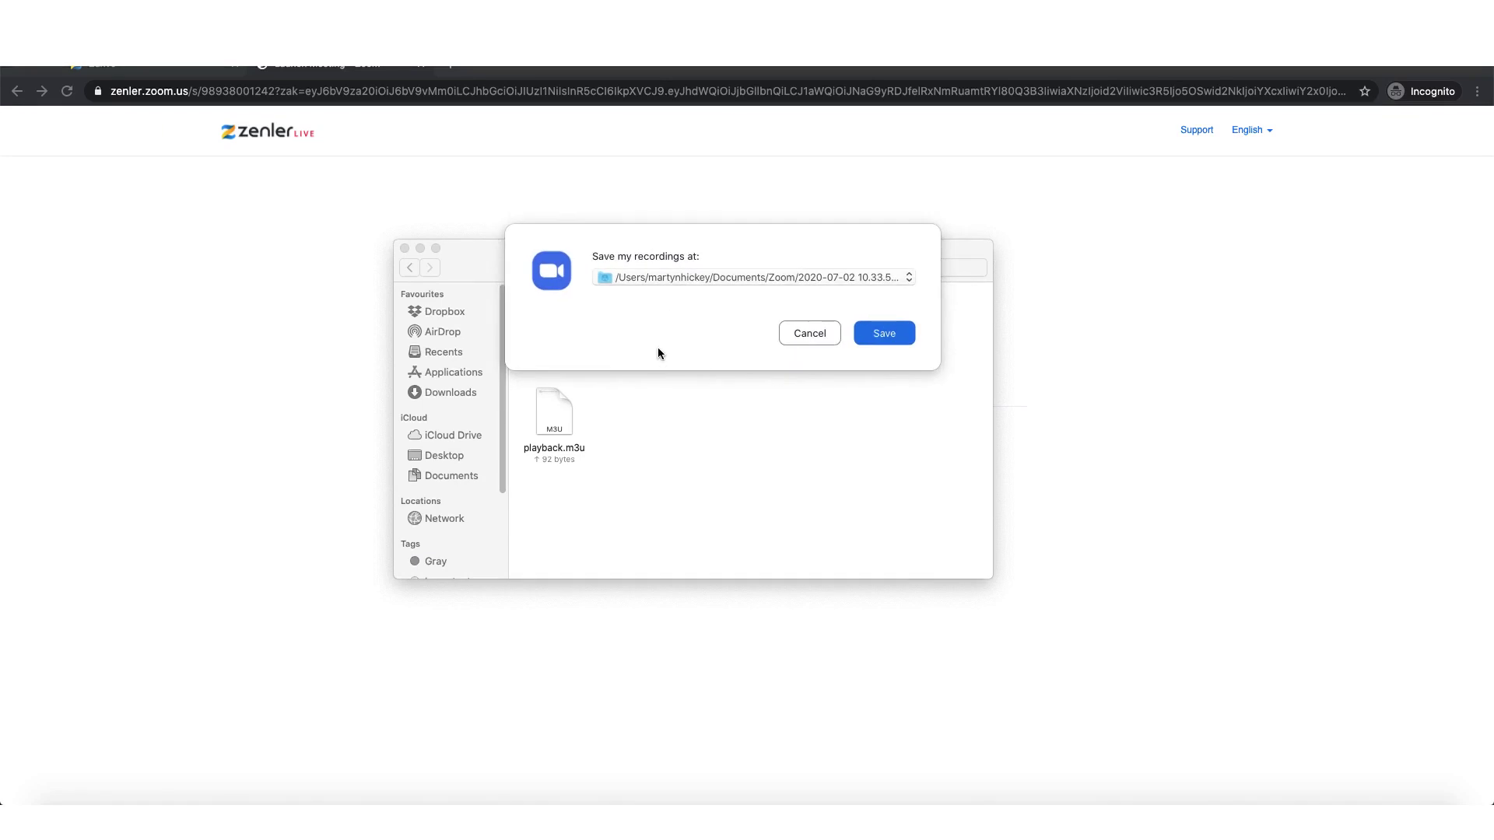
click(877, 340)
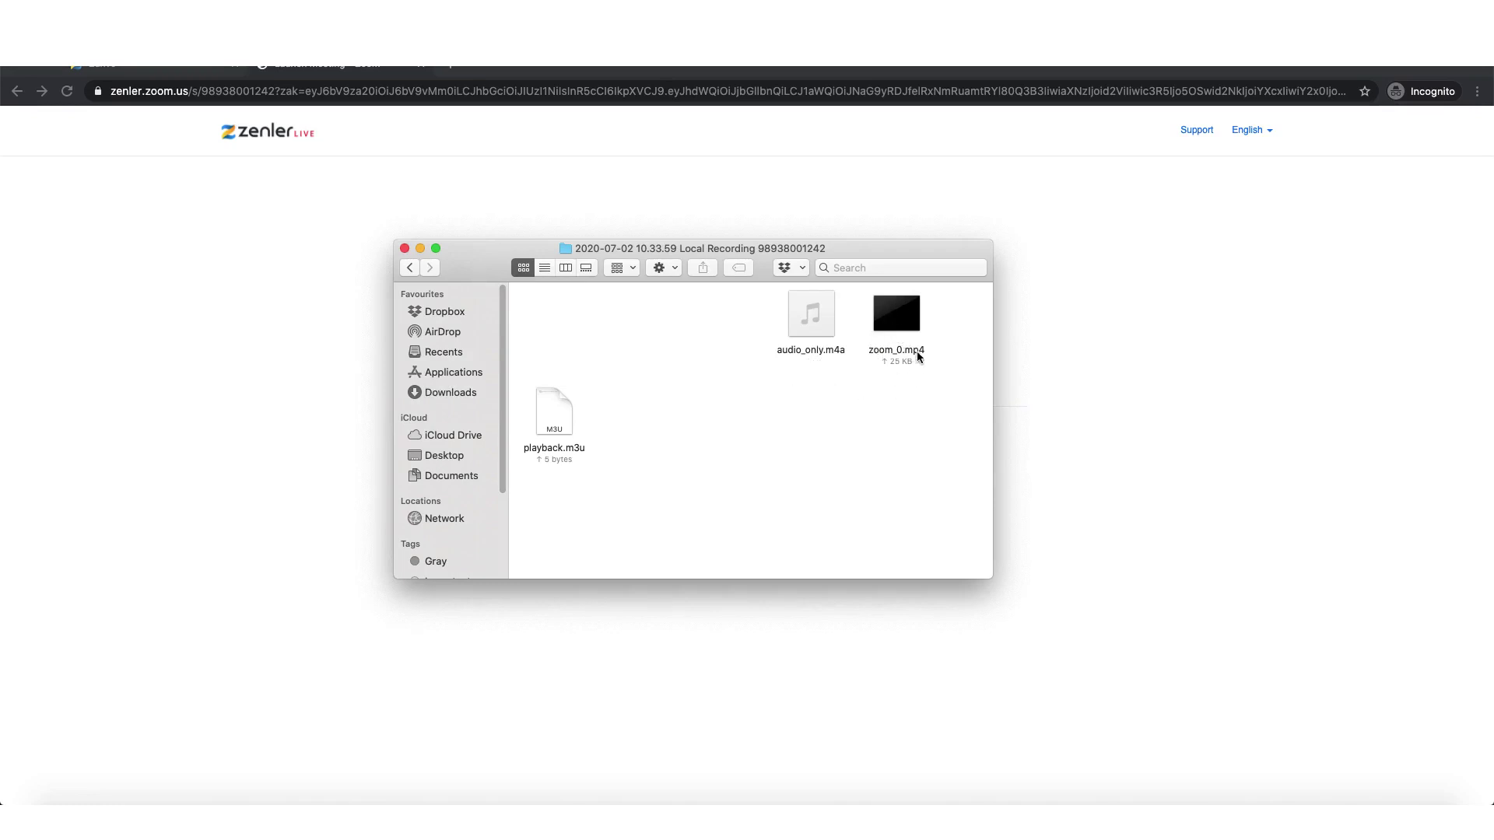
Play zoom_0.mp4 in QuickTime, skipping ahead through 00:17, 00:31 and 00:47, then pause near 00:50.
double_click(909, 333)
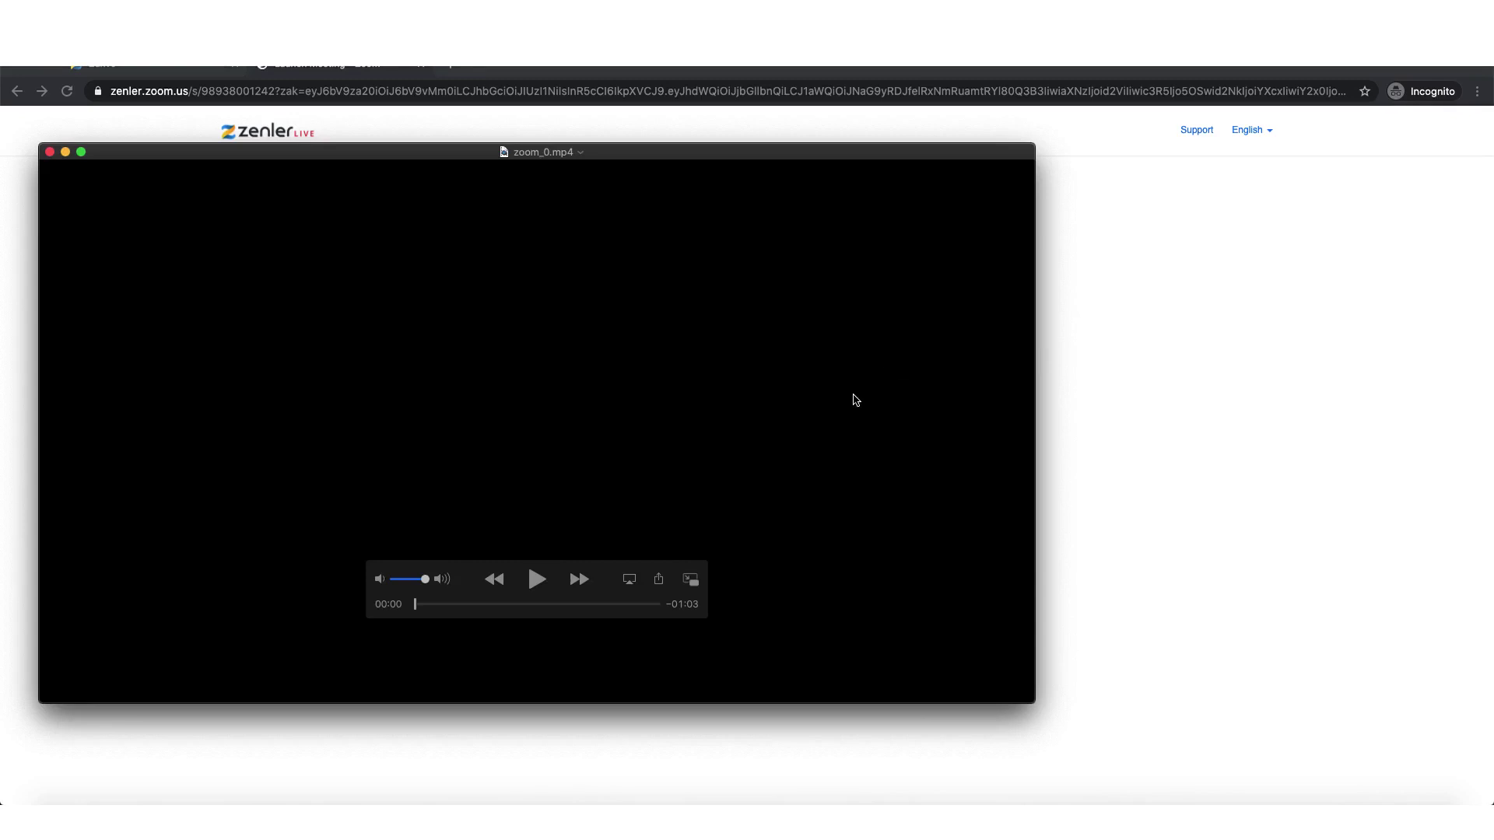
click(537, 580)
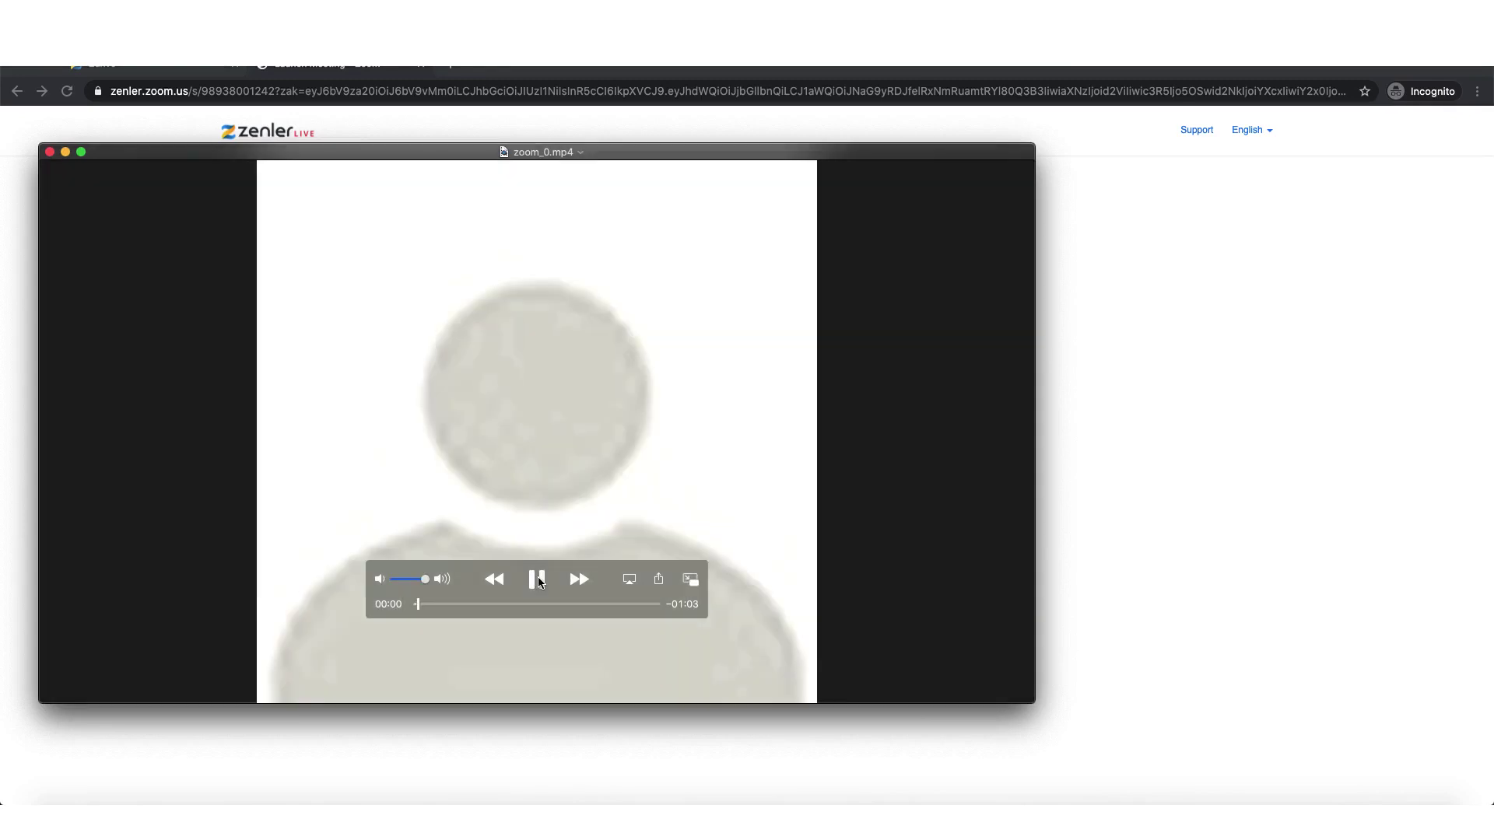
click(482, 605)
click(534, 605)
click(596, 605)
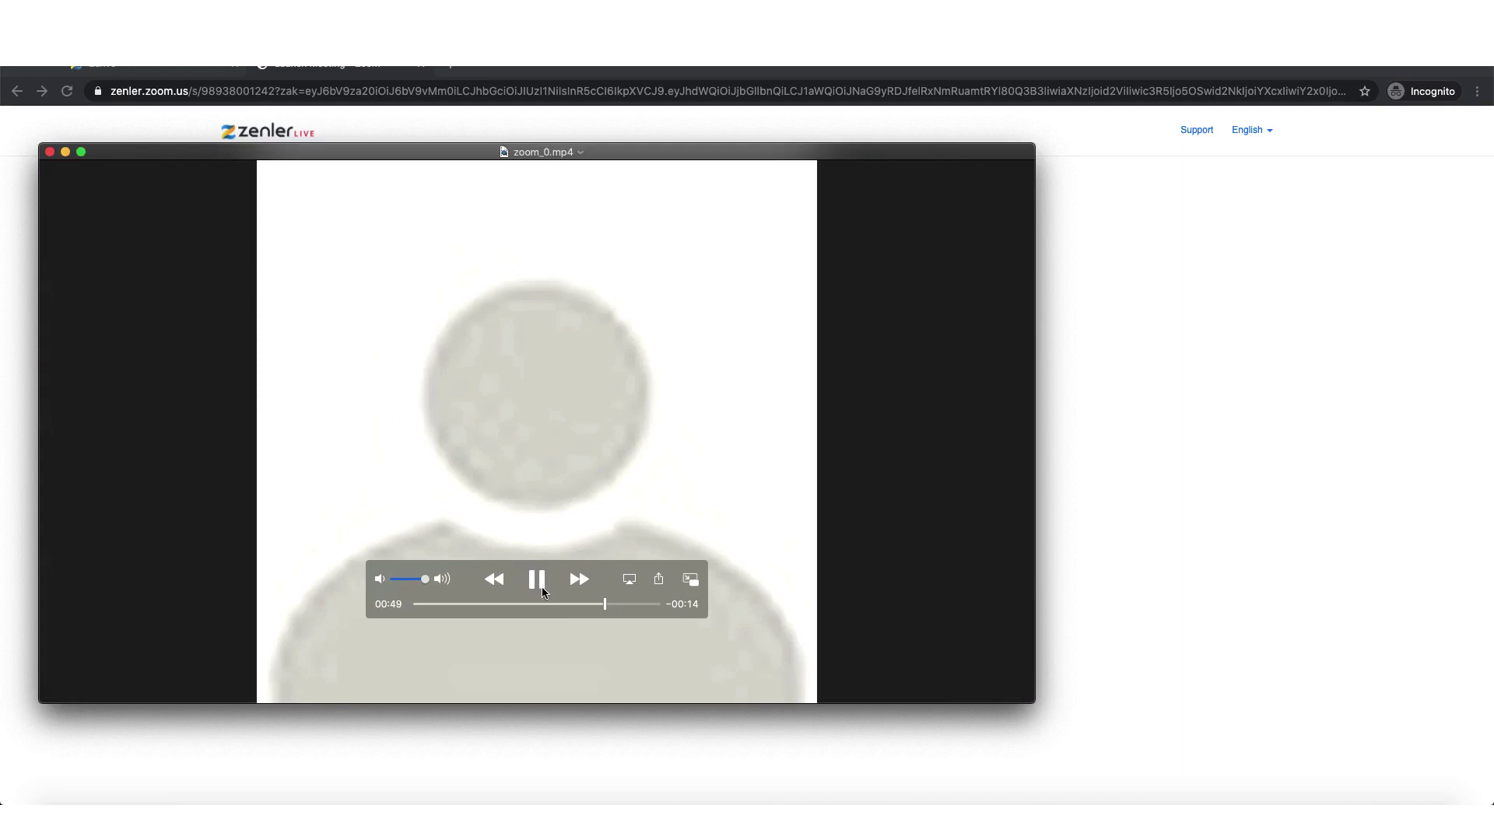
click(538, 580)
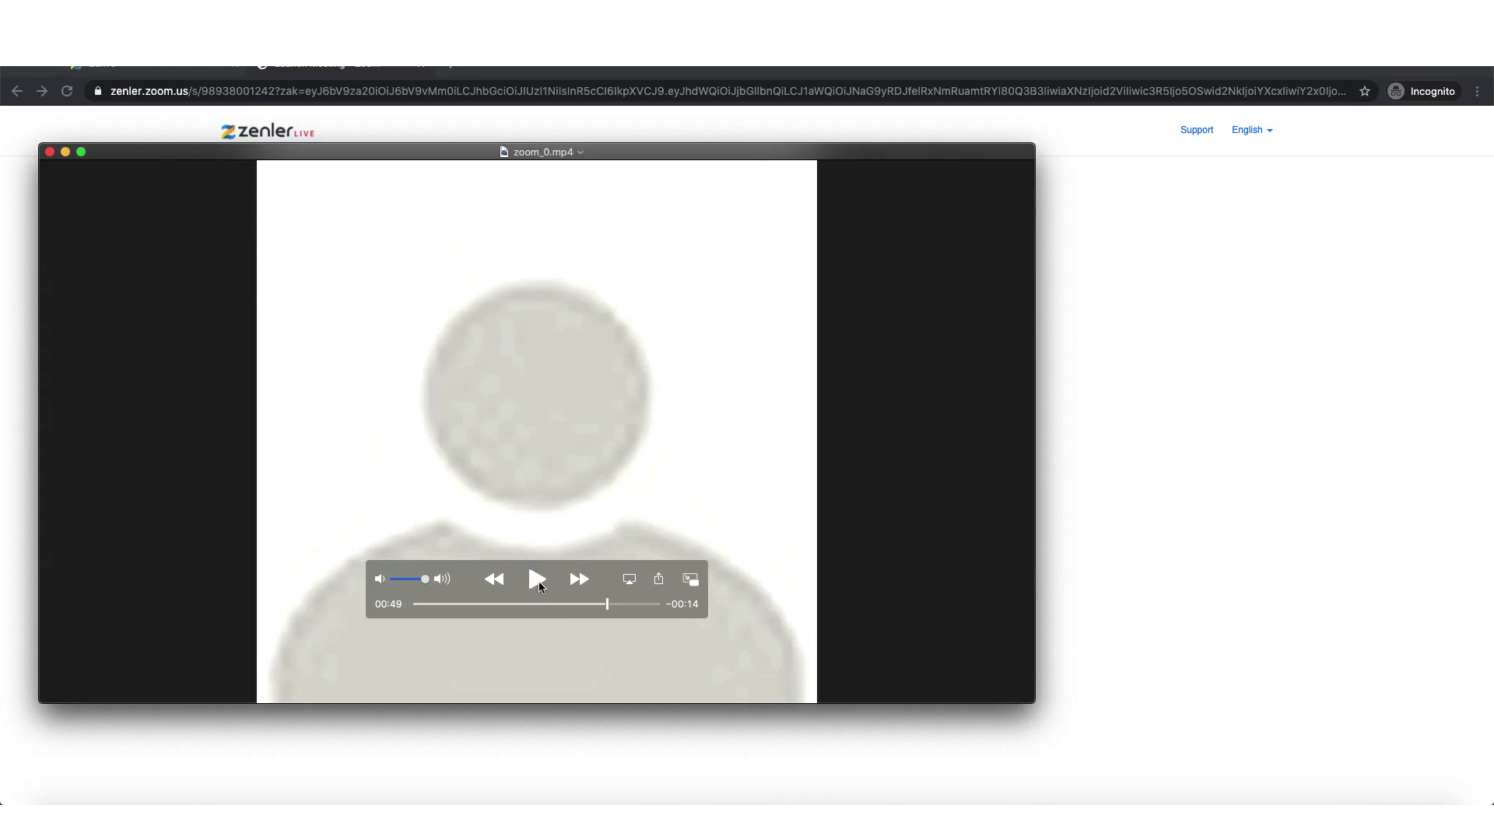